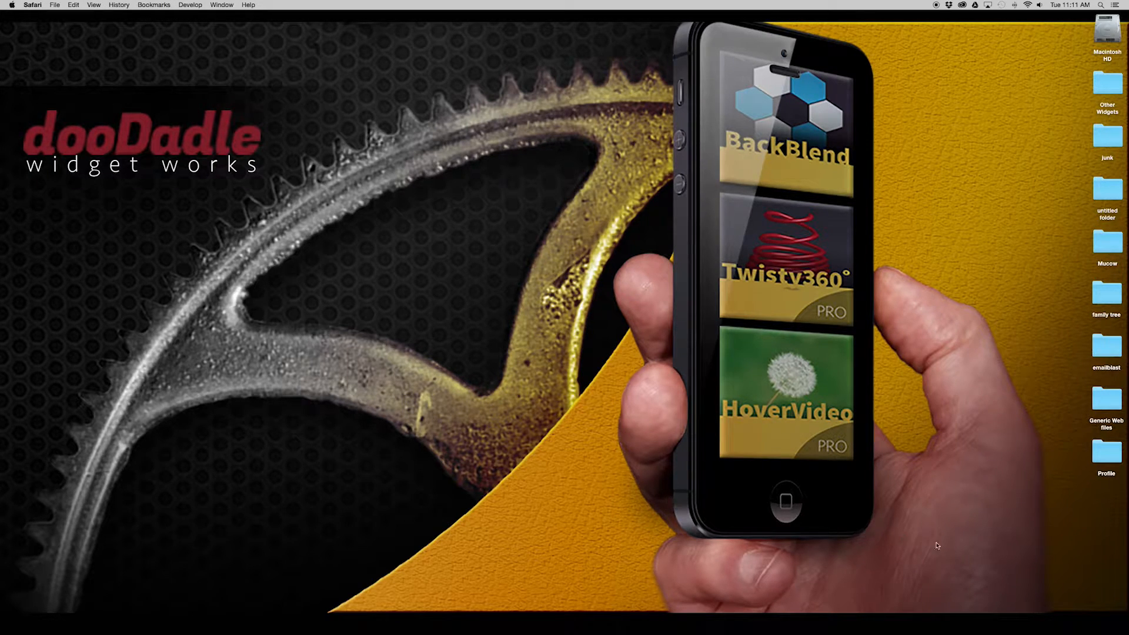
- Open the ClickClose page in Safari and examine its list of sample button animations, from Unscrew to Shake
mouse_move(1051, 634)
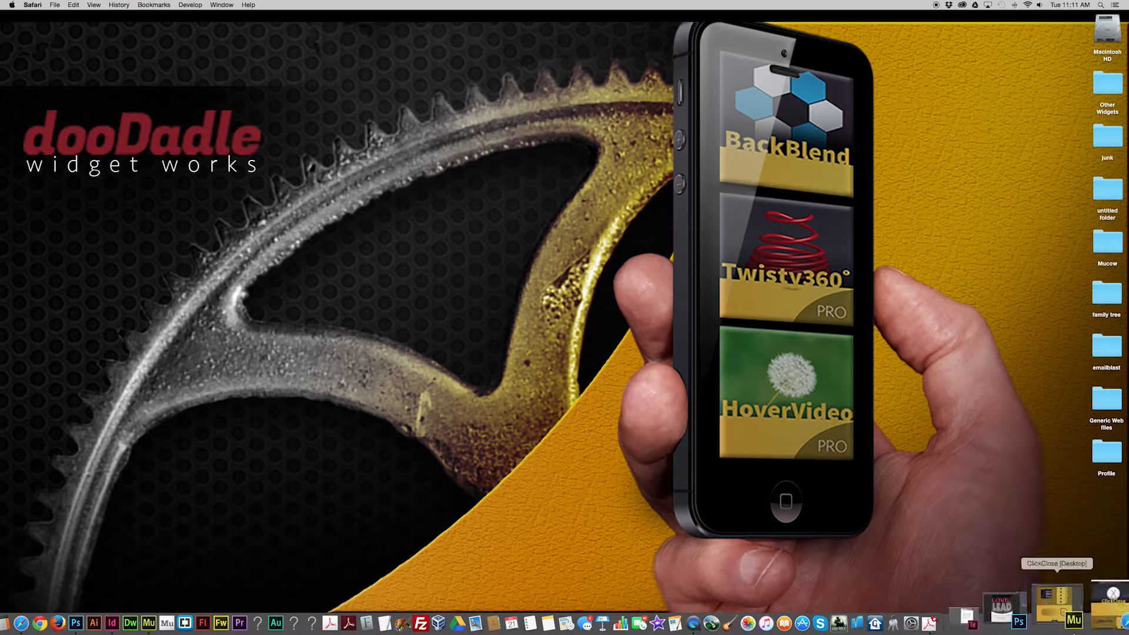
left_click(1079, 606)
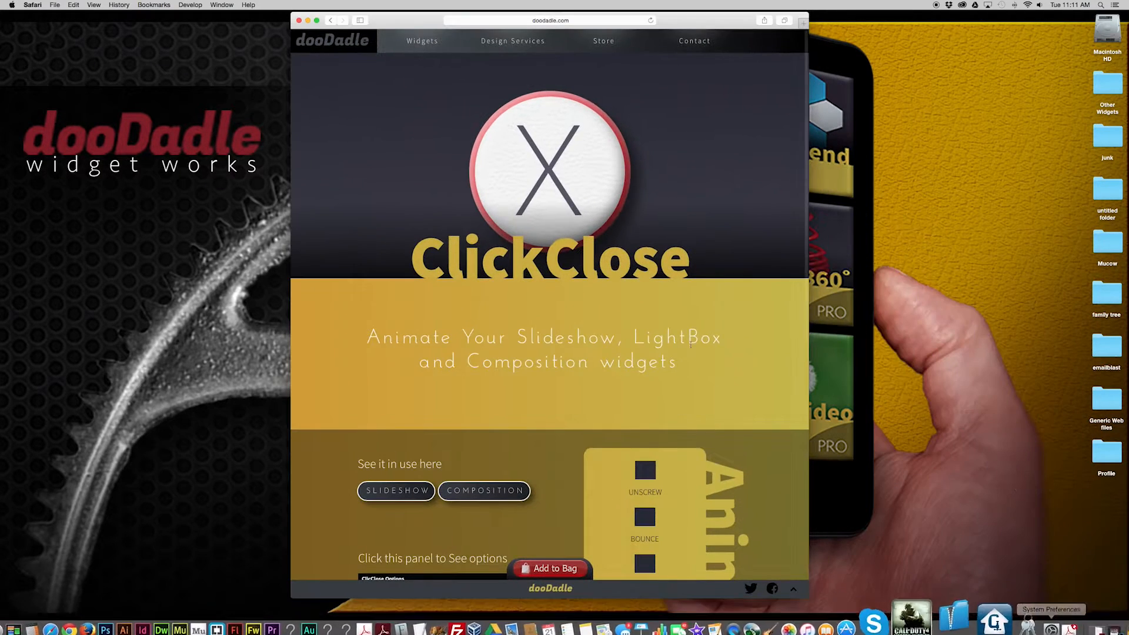
scroll(549, 308, "down", 5)
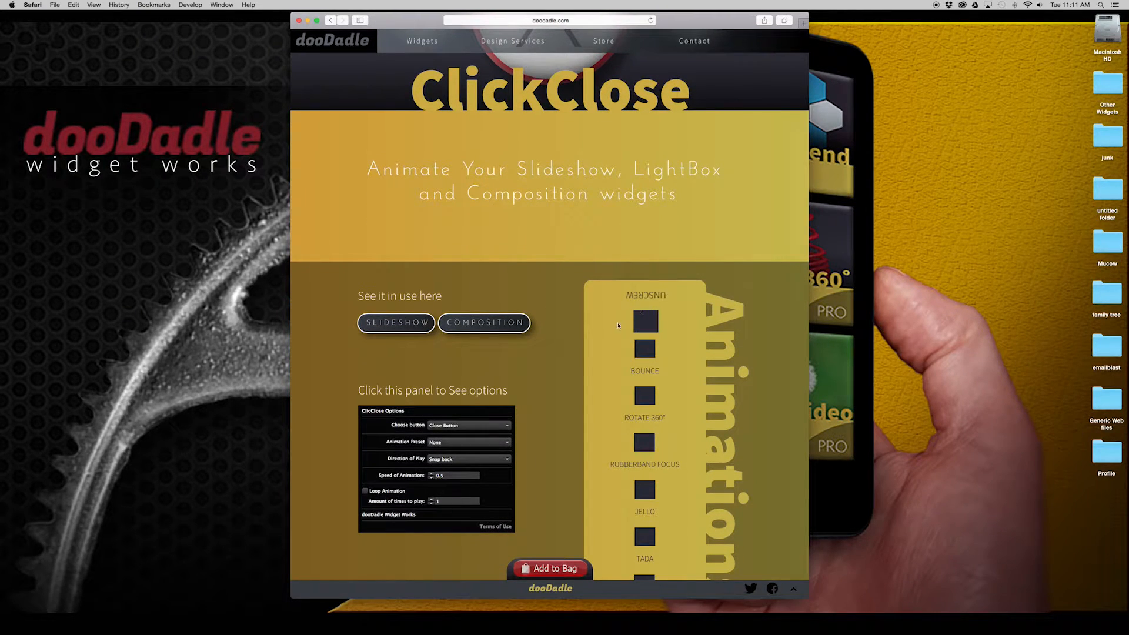
scroll(644, 377, "up", 1)
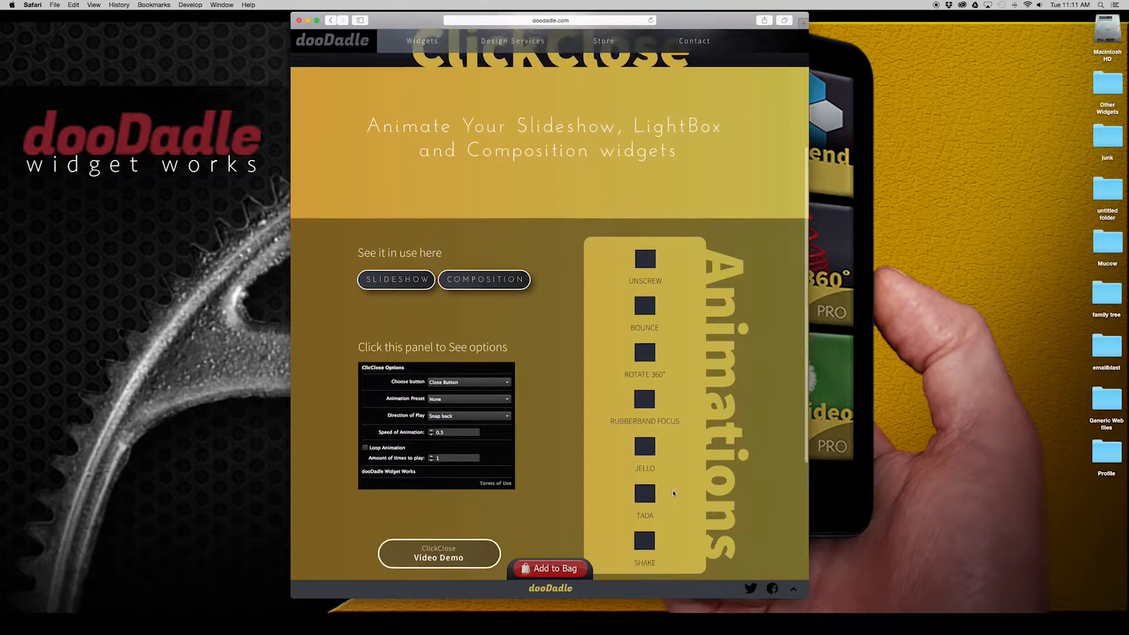
scroll(641, 464, "down", 3)
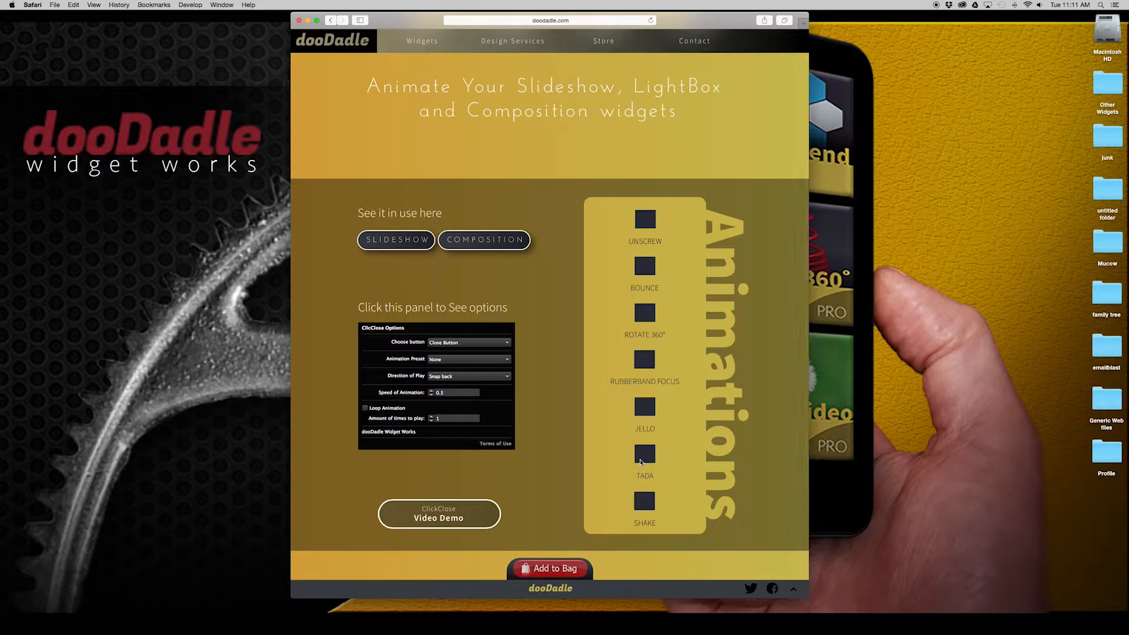
scroll(590, 434, "up", 1)
scroll(590, 434, "up", 1)
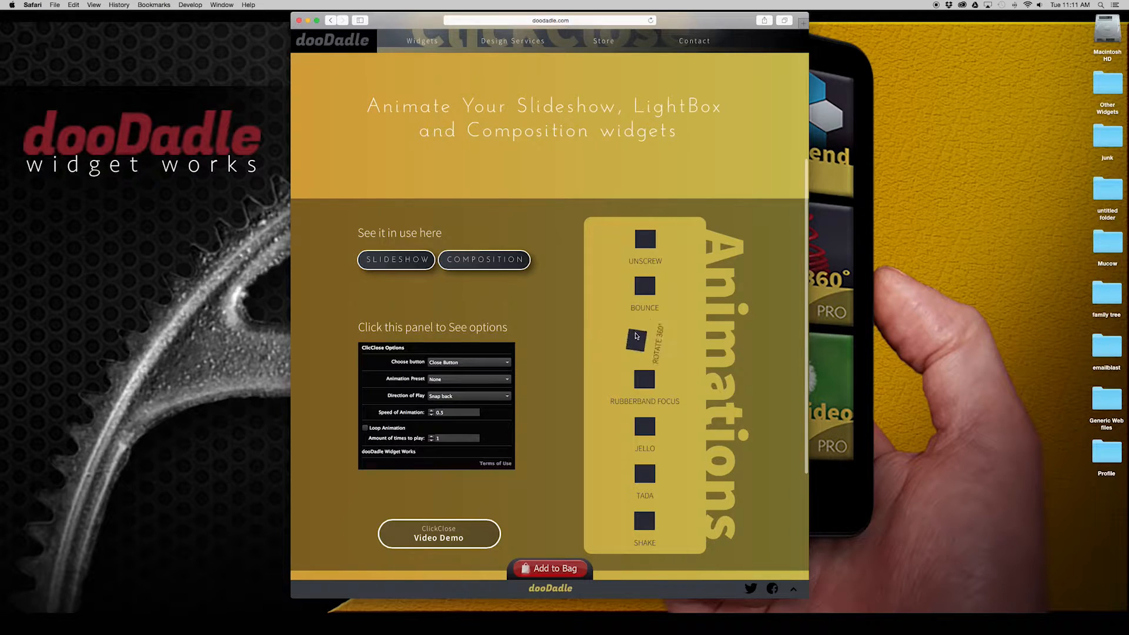
- Open the ClickClose Slideshow demo and advance through its images using the animated next arrow
left_click(398, 261)
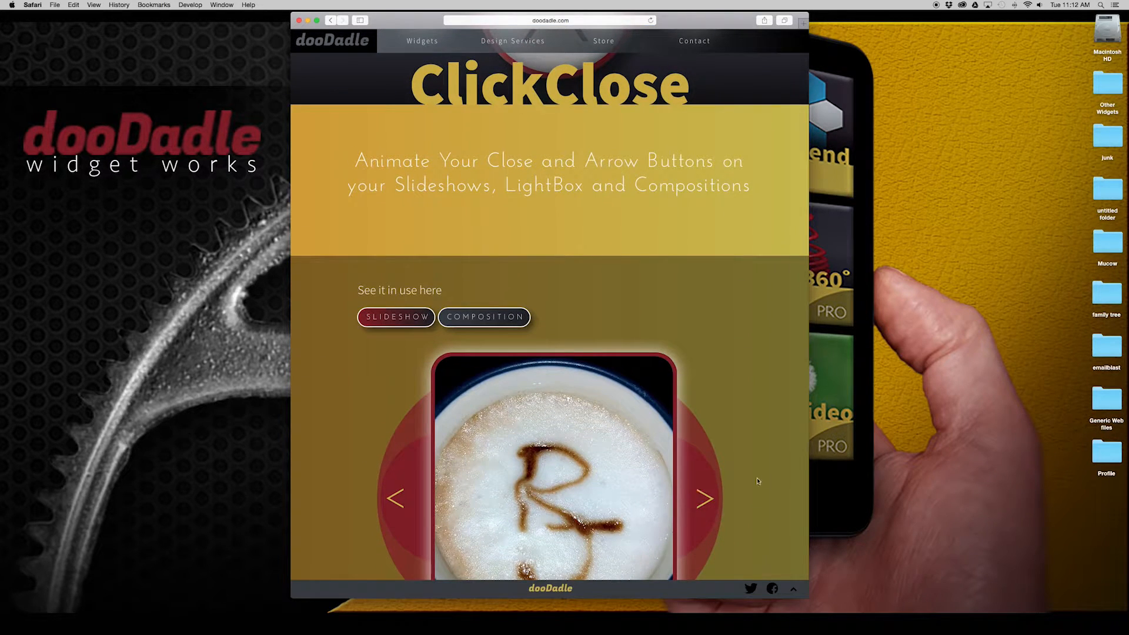
left_click(700, 497)
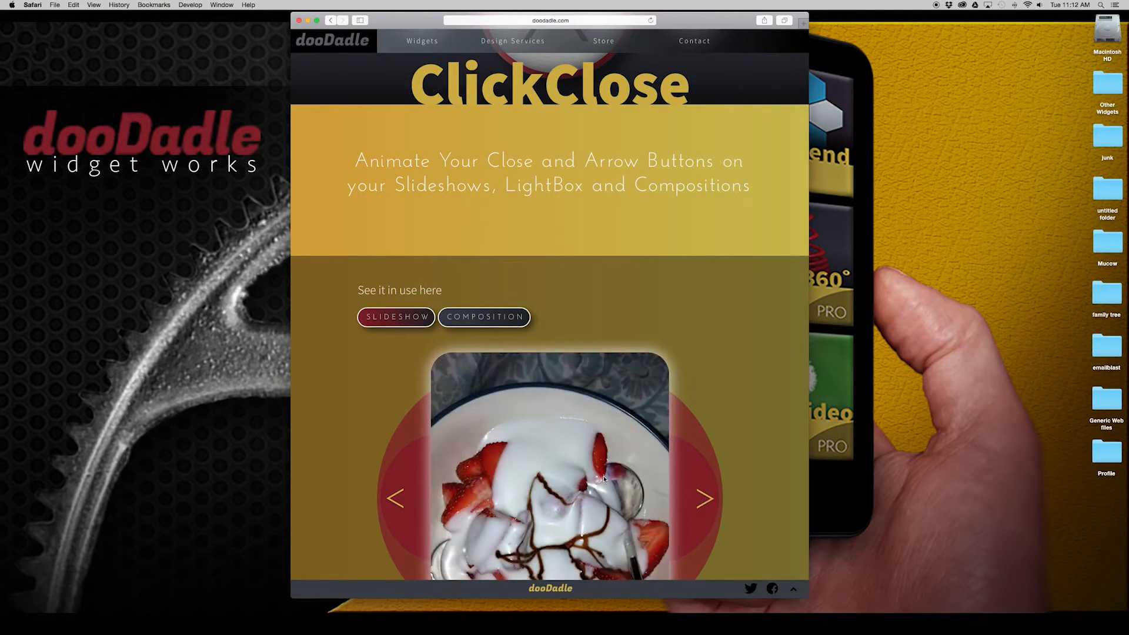
left_click(695, 488)
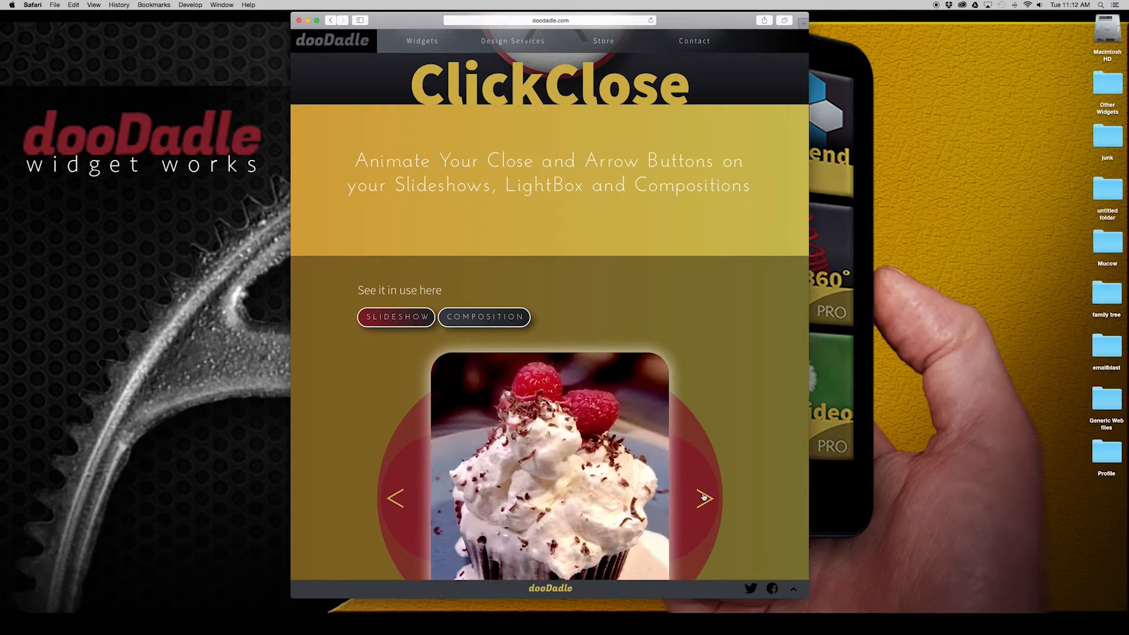
scroll(694, 346, "down", 3)
scroll(694, 346, "up", 1)
- Open the ClickClose Composition demo and view the portfolio sites one after another through the last one
left_click(481, 235)
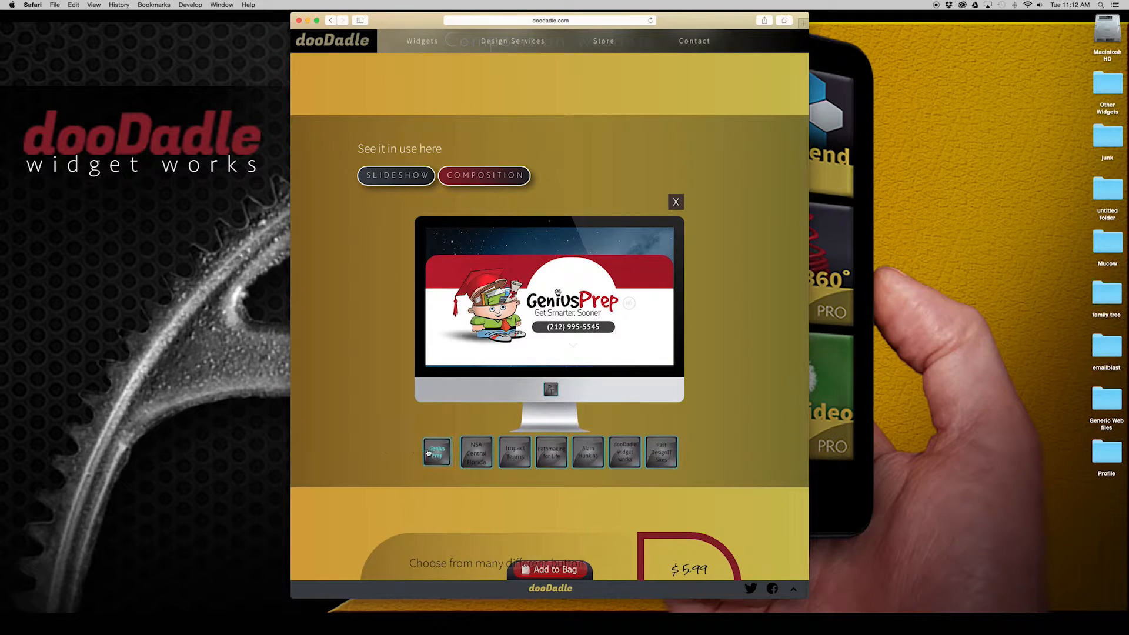
left_click(477, 453)
left_click(515, 455)
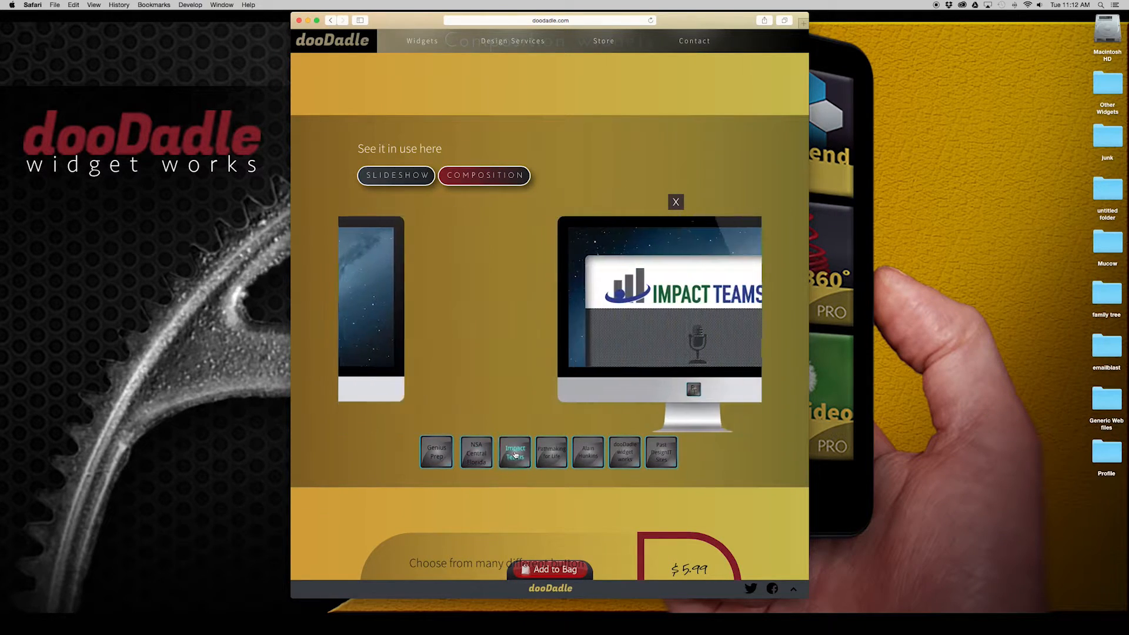
left_click(551, 453)
left_click(588, 453)
left_click(624, 458)
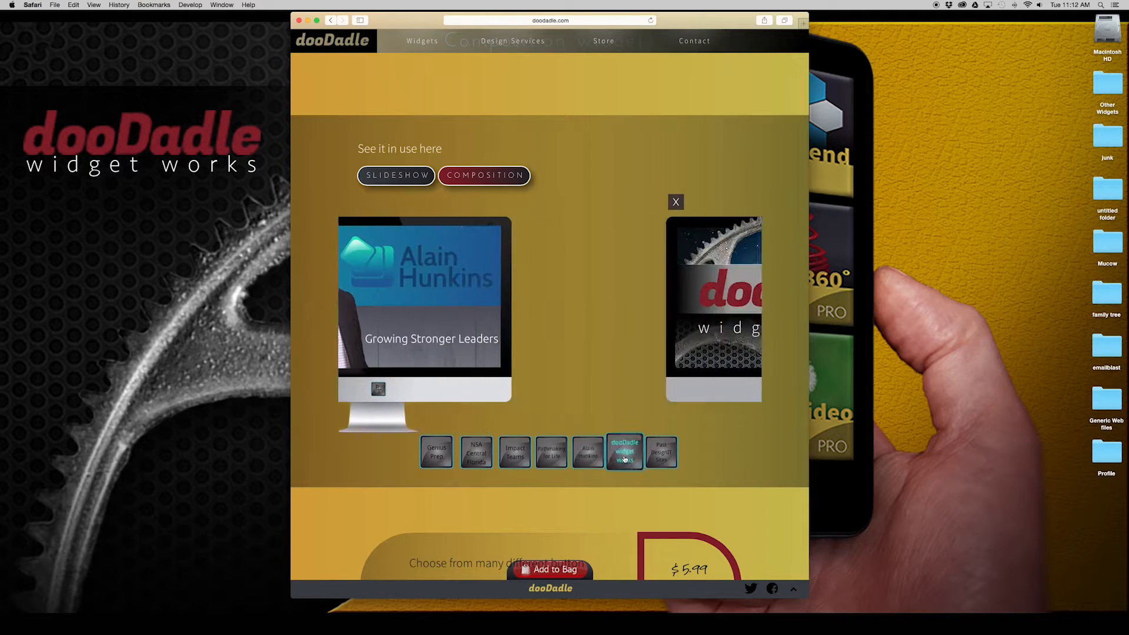
left_click(651, 460)
- Test the animated close button of the Composition demo by closing and reopening its site displays
left_click(676, 203)
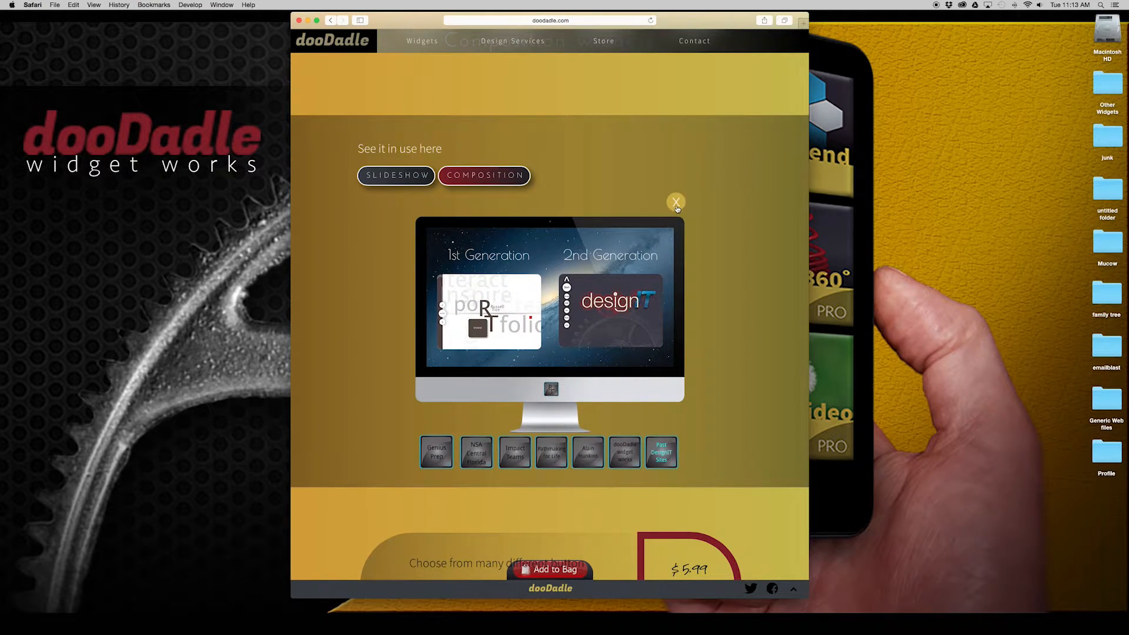
left_click(676, 203)
left_click(679, 207)
left_click(677, 204)
left_click(627, 458)
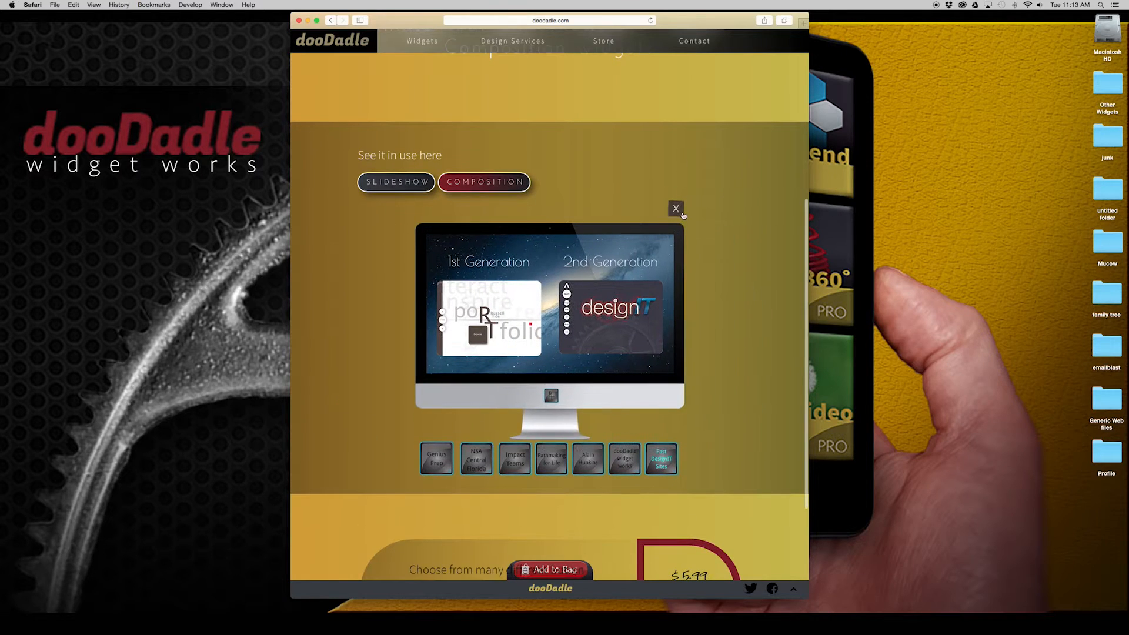
left_click(598, 414)
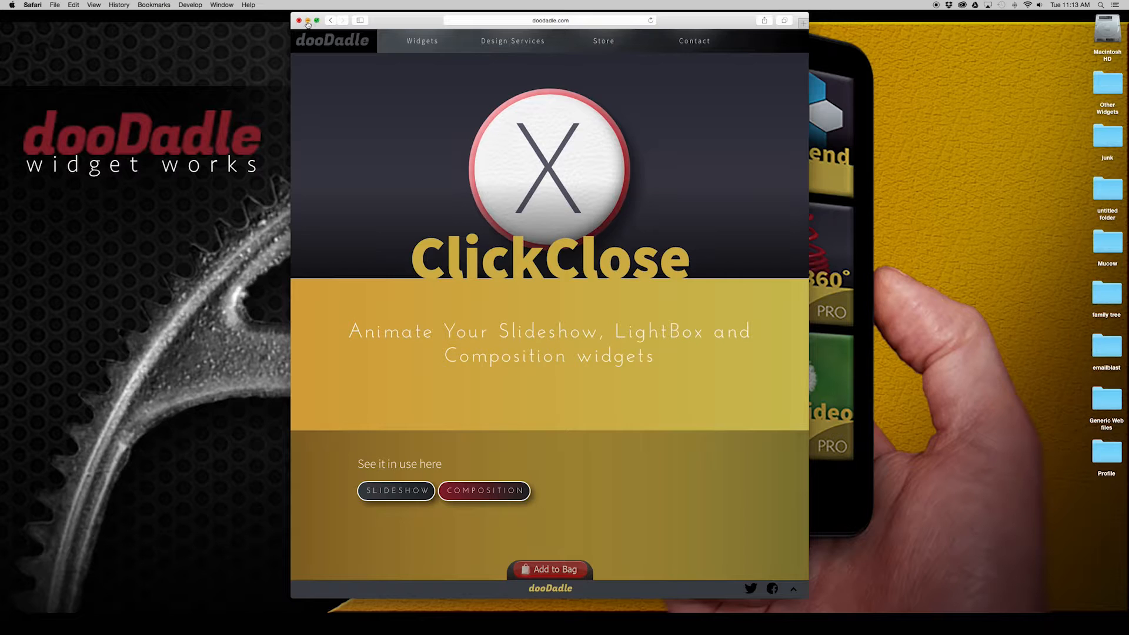
- Minimise the browser, switch to Adobe Muse and inspect the options of the slideshow on the CC Slideshow page
left_click(308, 21)
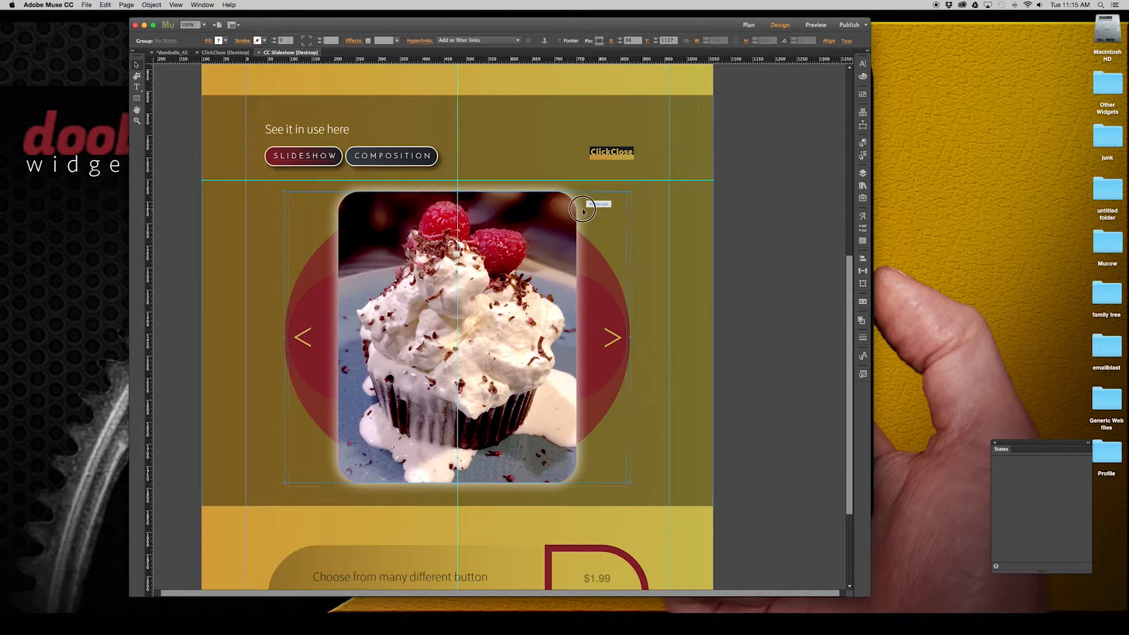
left_click(573, 211)
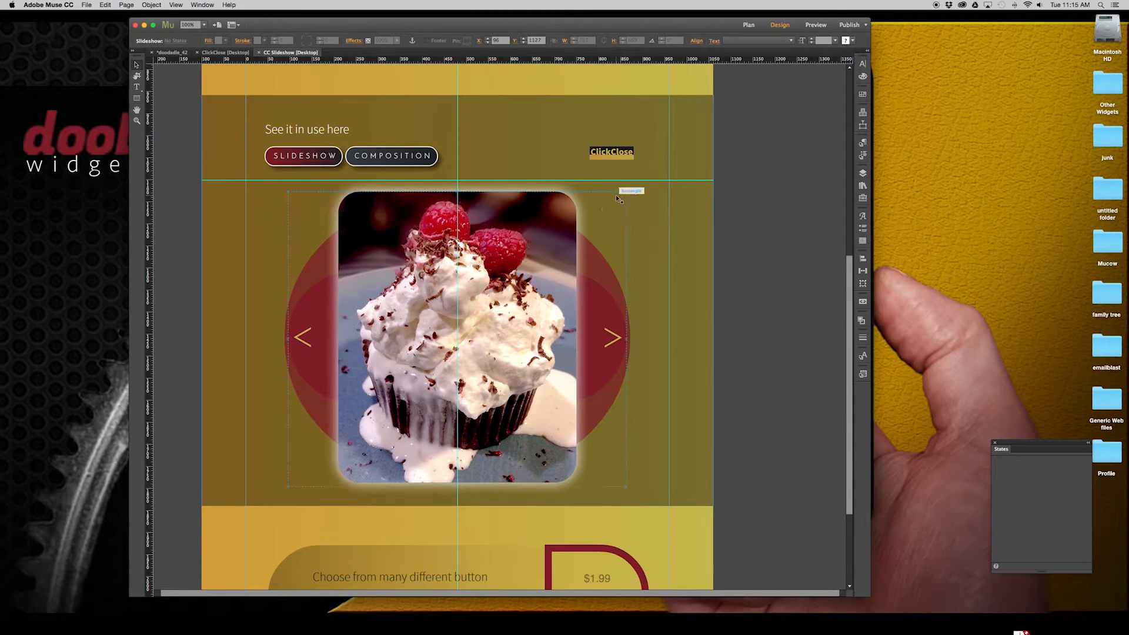
left_click(634, 191)
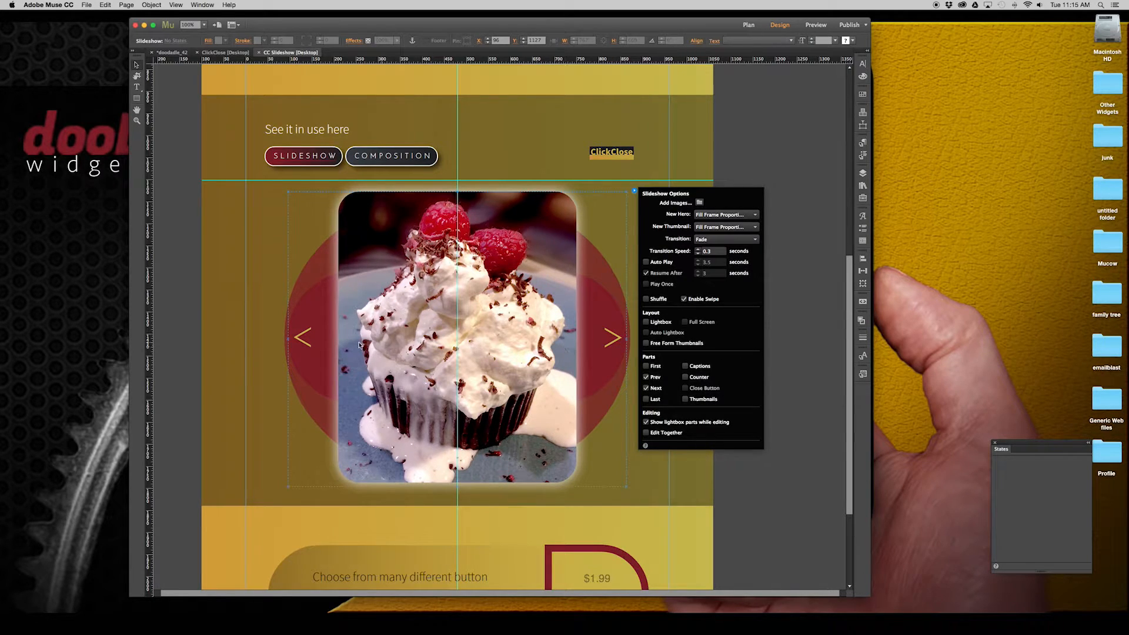
left_click(782, 282)
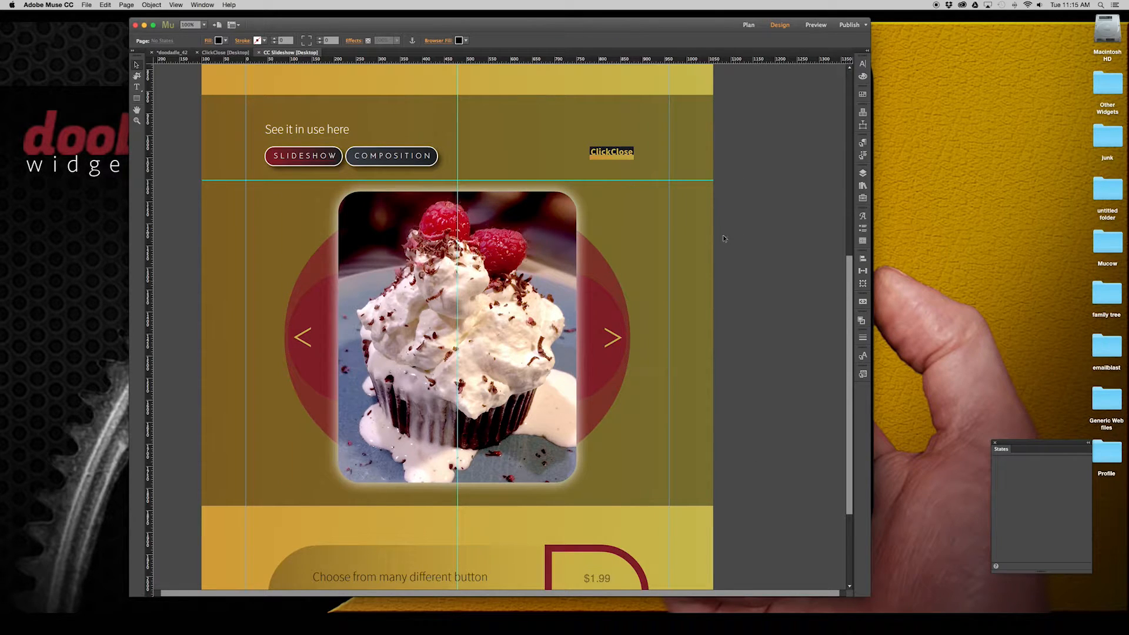
- Set the ClickClose widget's animation preset to TaDa for the Arrows buttons and turn on Loop Animation
left_click(613, 151)
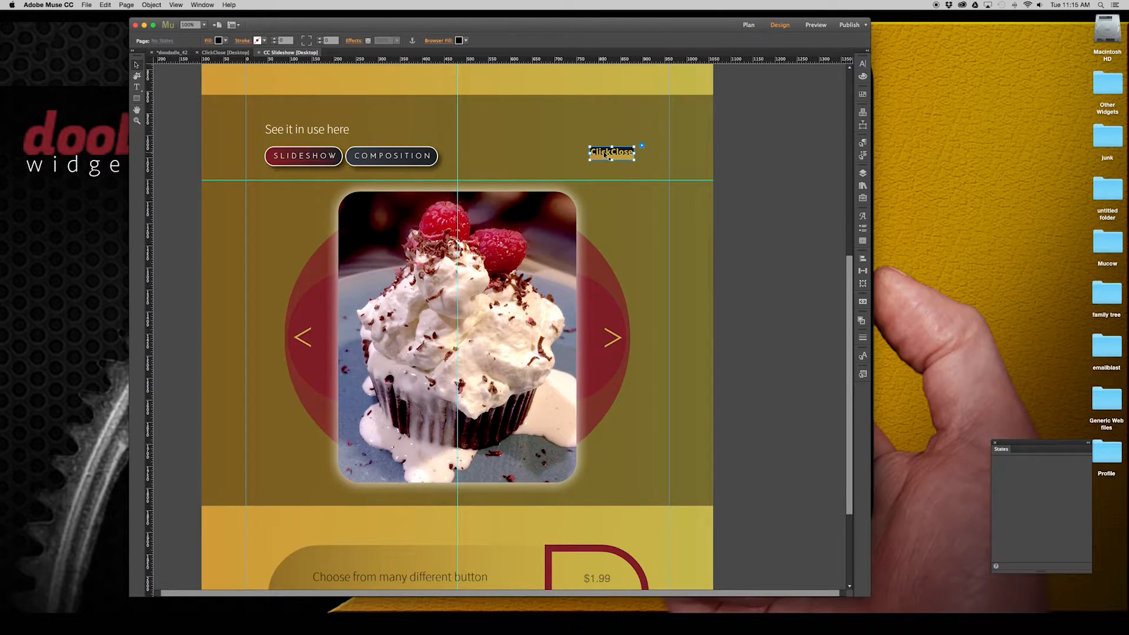
left_click(642, 146)
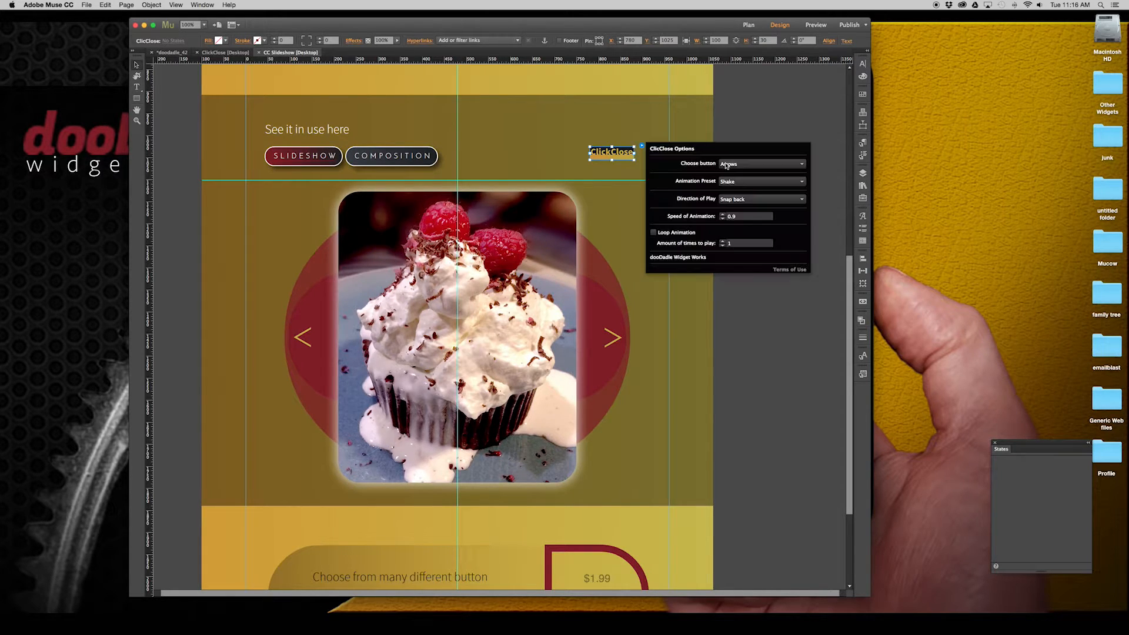
left_click(735, 165)
left_click(735, 164)
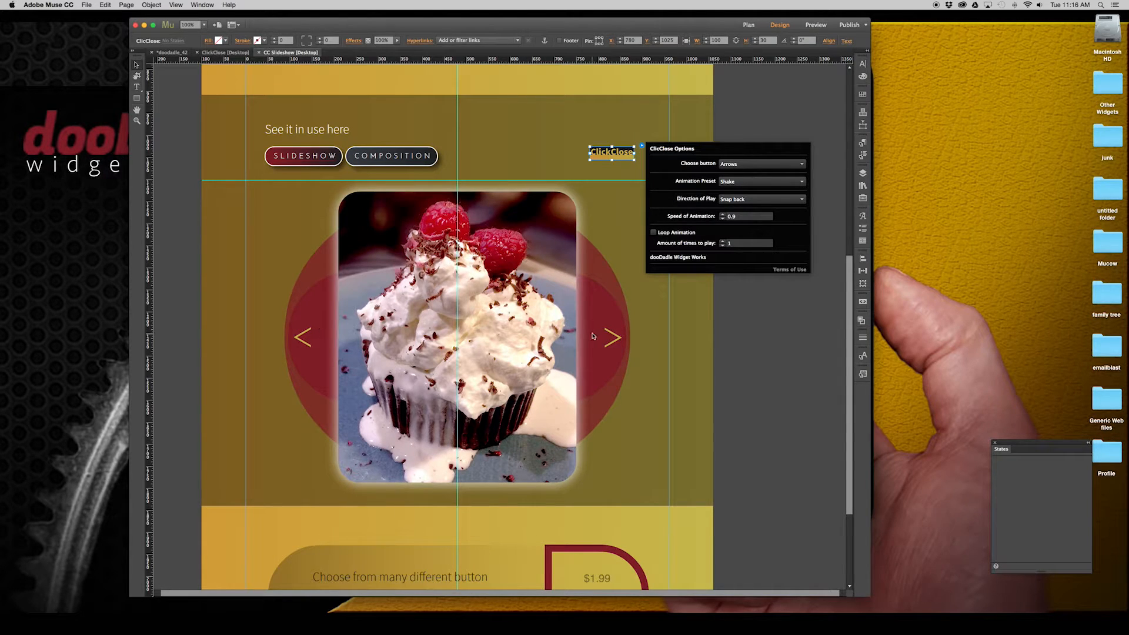
left_click(742, 185)
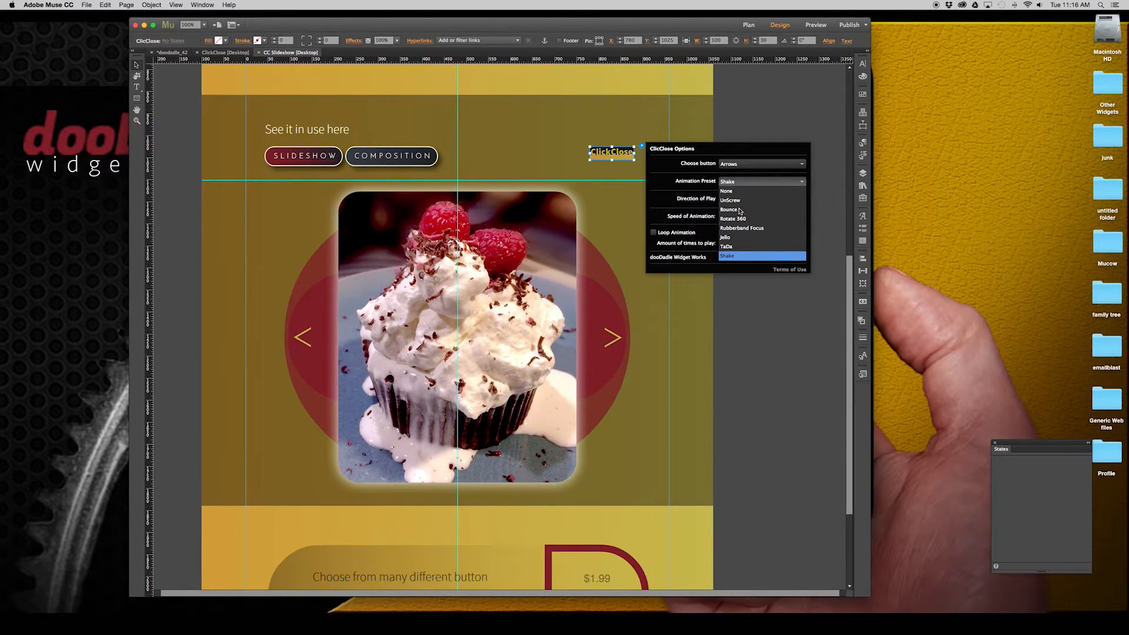
left_click(727, 247)
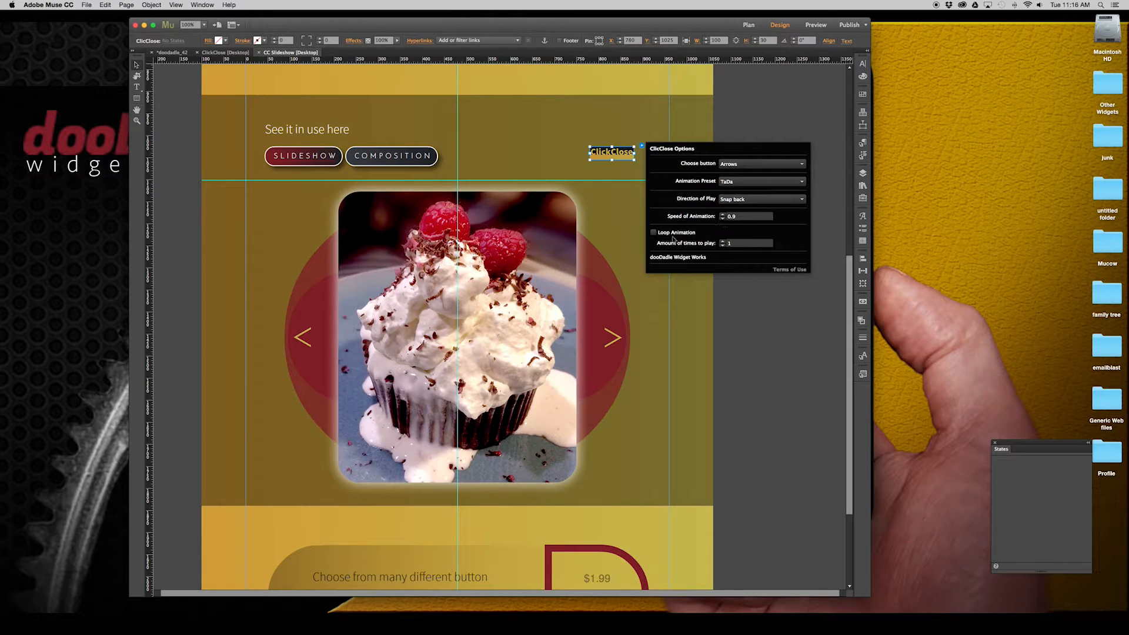
left_click(654, 233)
left_click(751, 344)
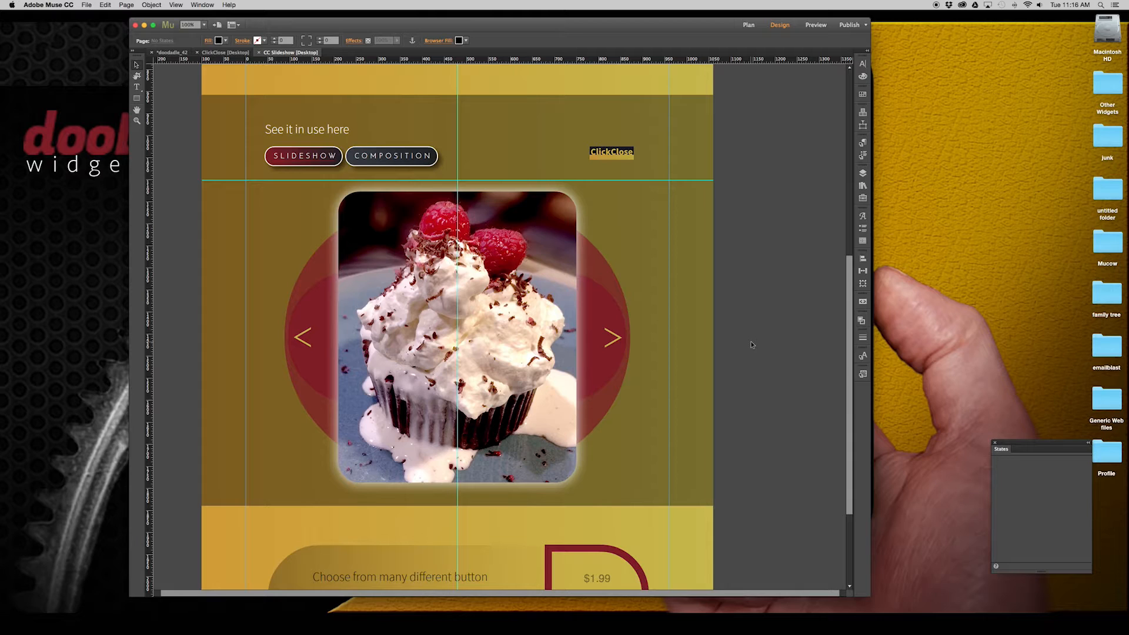
- Preview the CC Slideshow page in the browser and test the slideshow's next and previous arrow animations
key("super+shift+e")
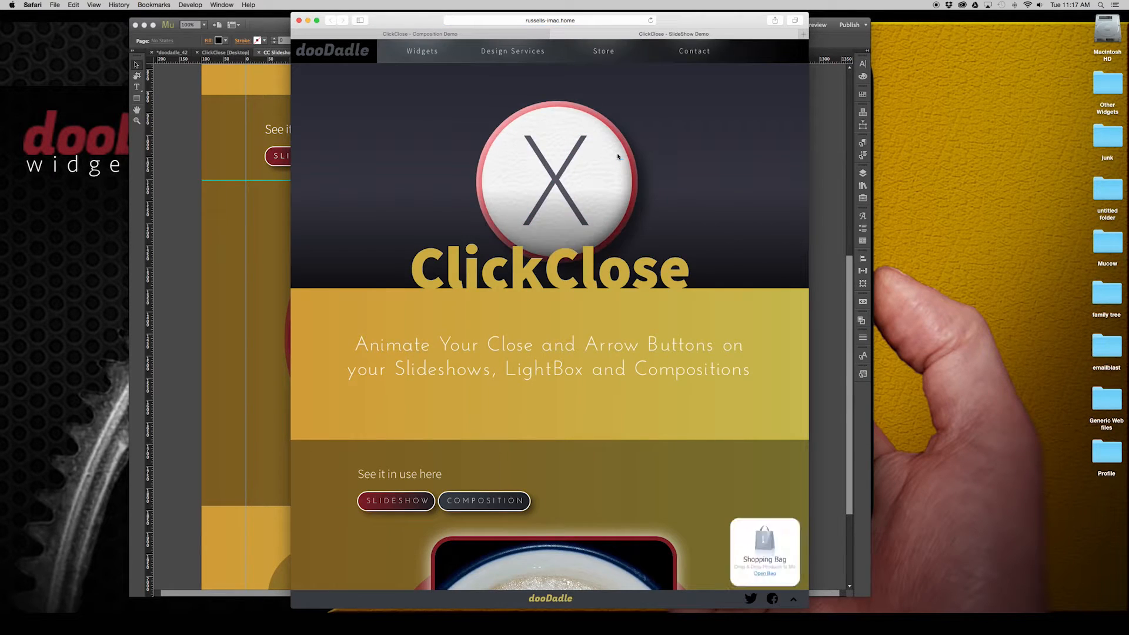
scroll(714, 330, "down", 5)
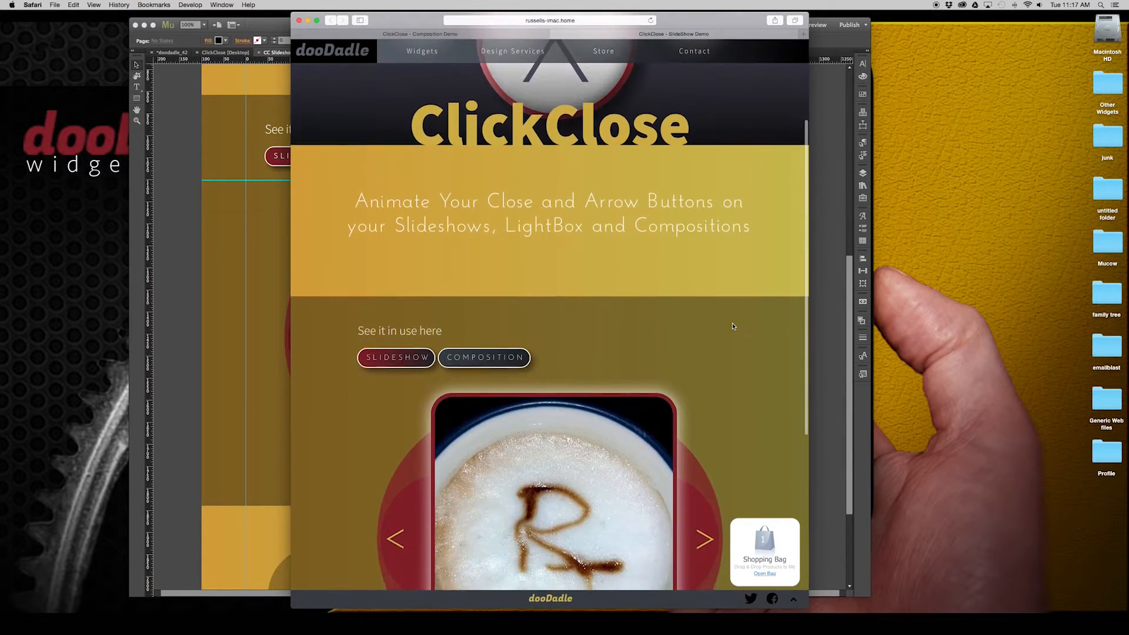
scroll(753, 321, "down", 3)
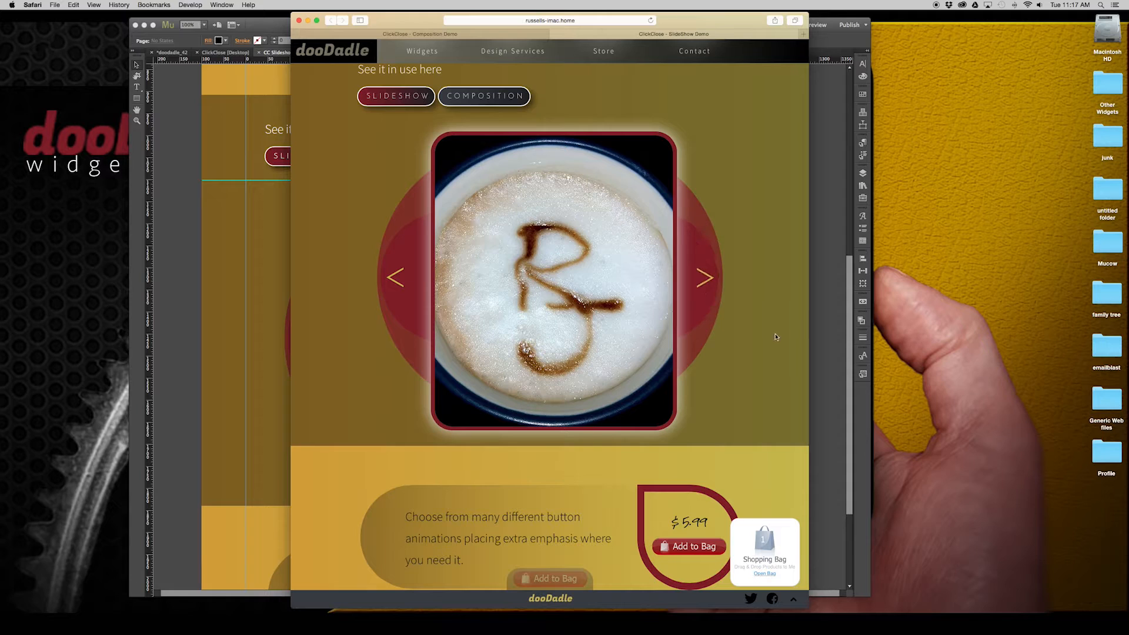
left_click(709, 285)
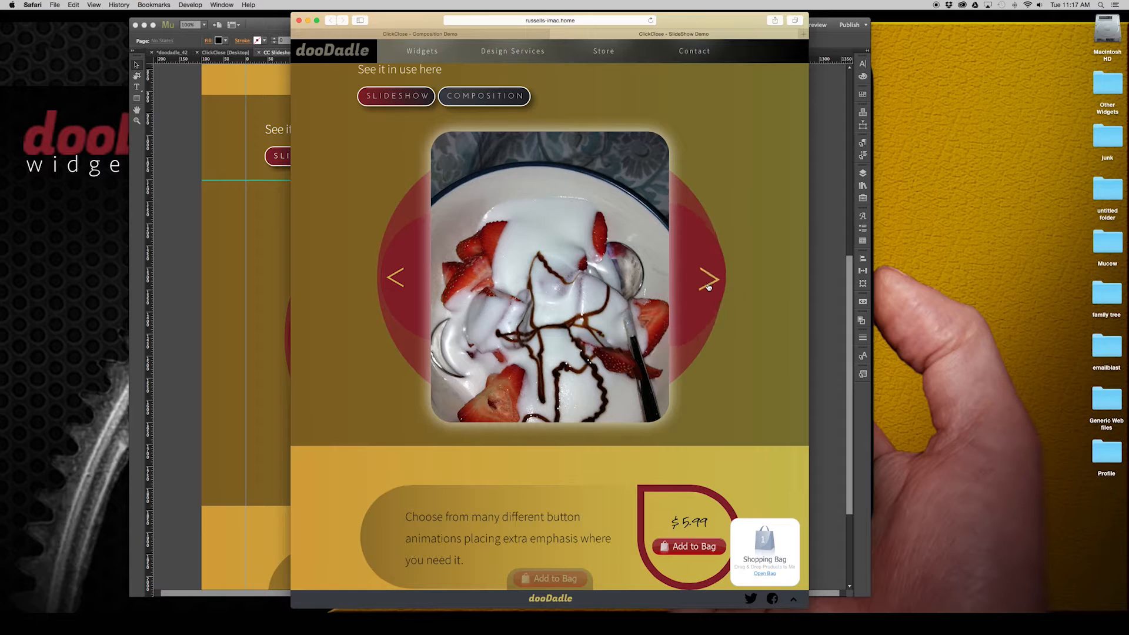
left_click(709, 285)
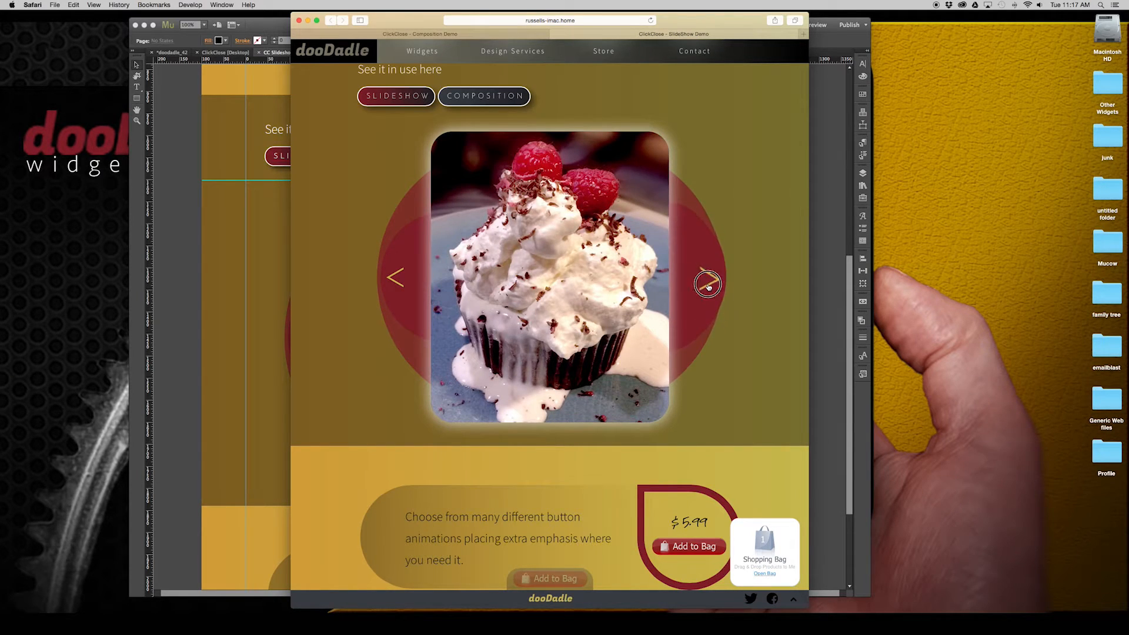
left_click(709, 285)
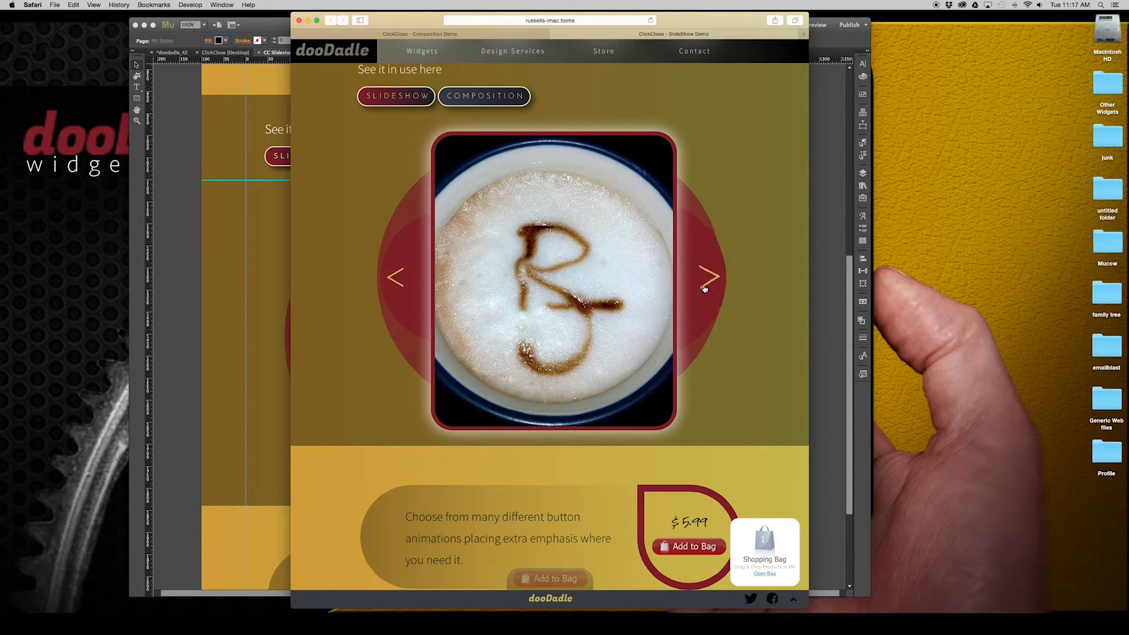
left_click(393, 280)
left_click(392, 284)
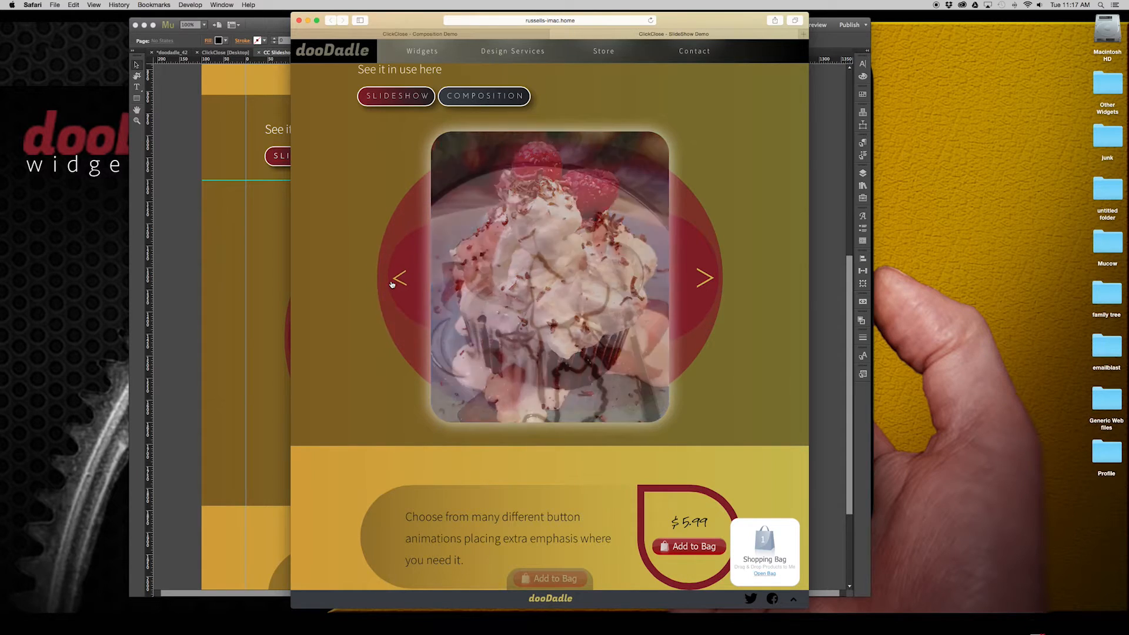
left_click(681, 292)
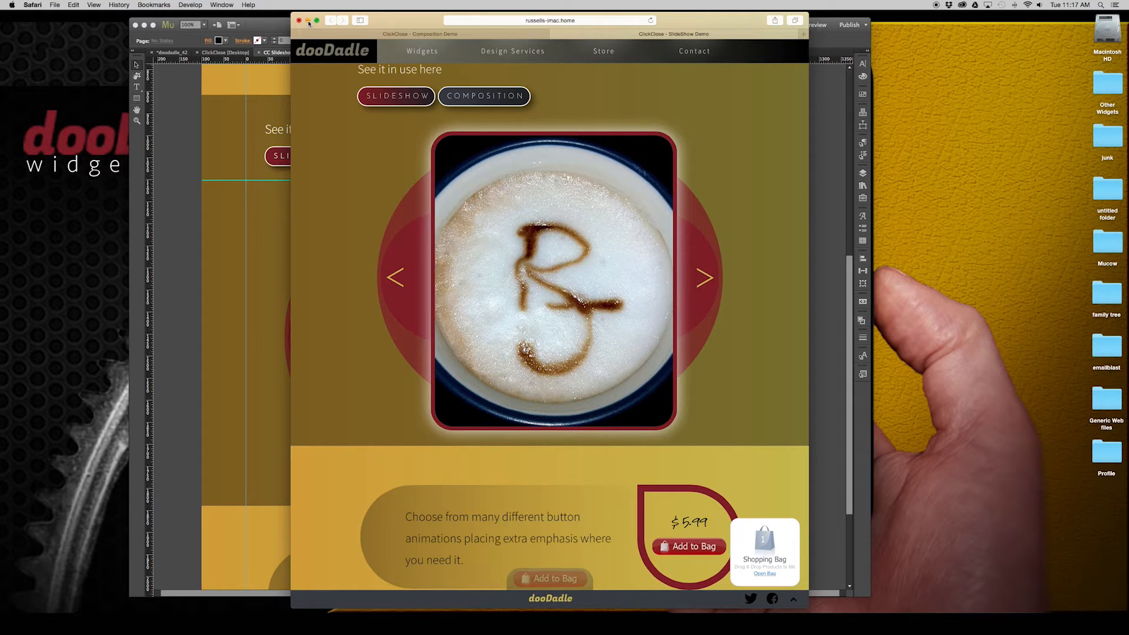
- Minimise the browser preview and return to the doodadle_42 site plan in Adobe Muse
left_click(308, 21)
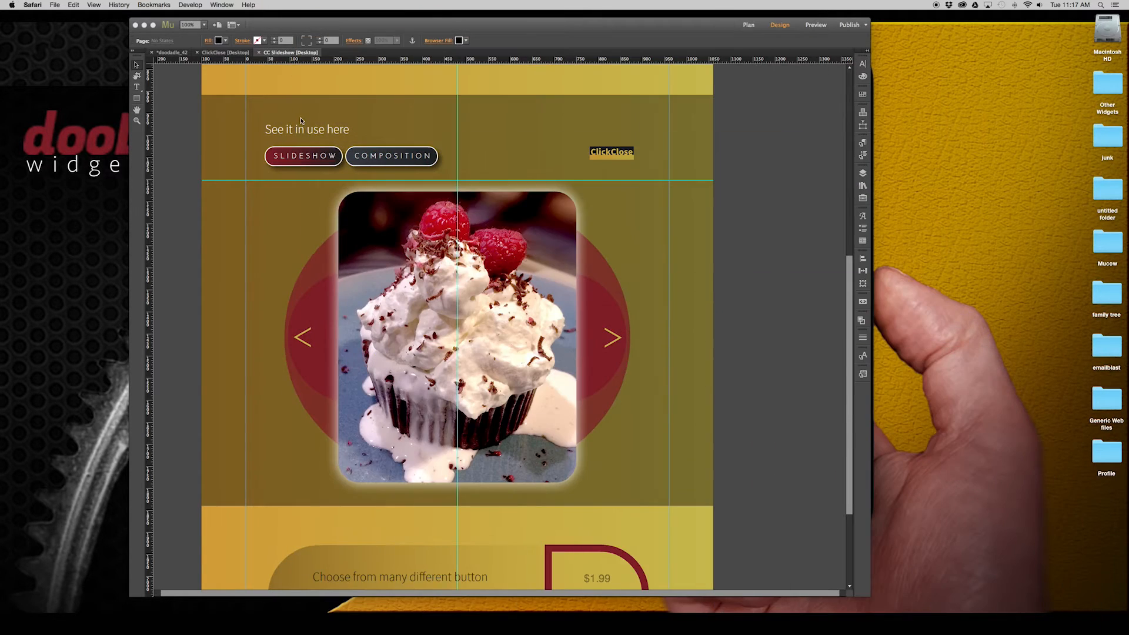
scroll(622, 283, "up", 2)
left_click(172, 52)
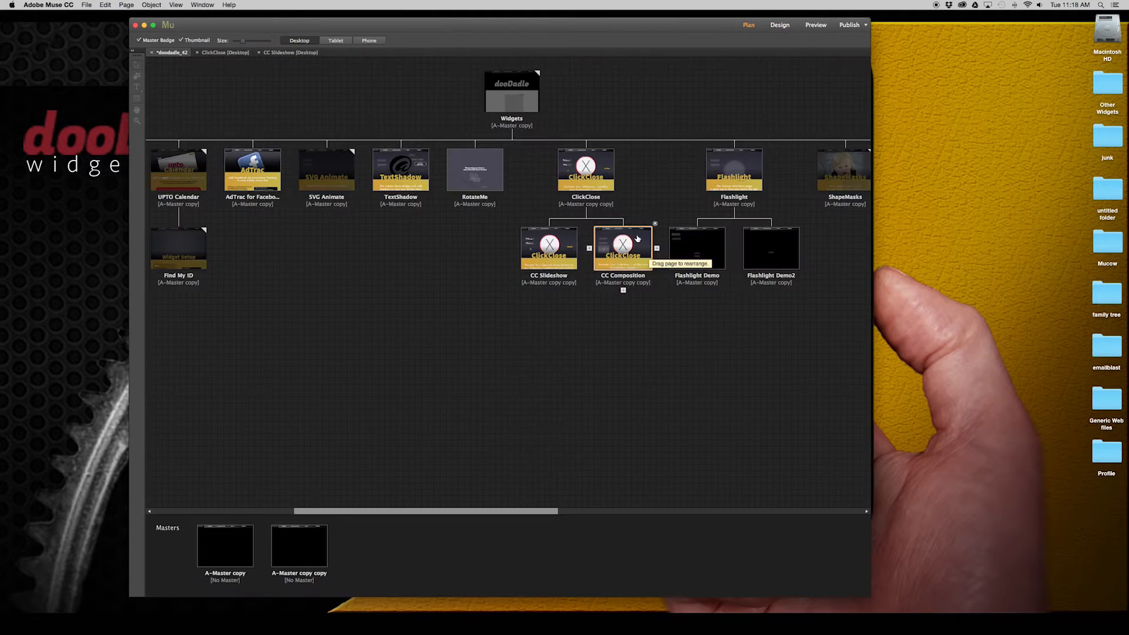
- Open the CC Composition page and examine the options of the composition below the Slideshow and Composition links
double_click(622, 259)
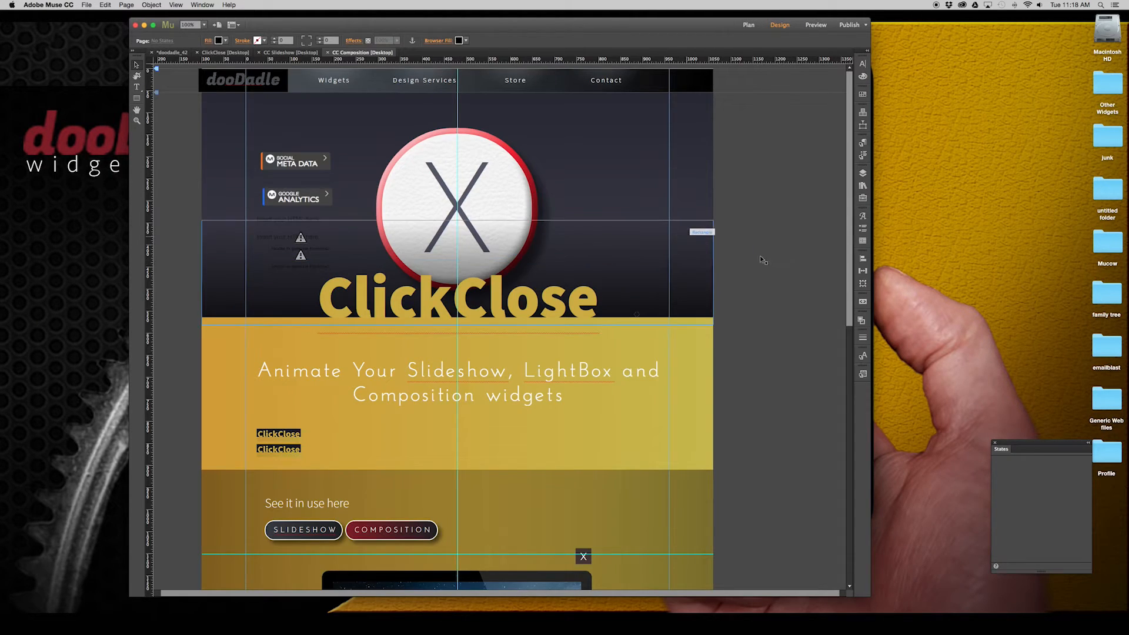
scroll(757, 259, "down", 3)
scroll(757, 262, "down", 4)
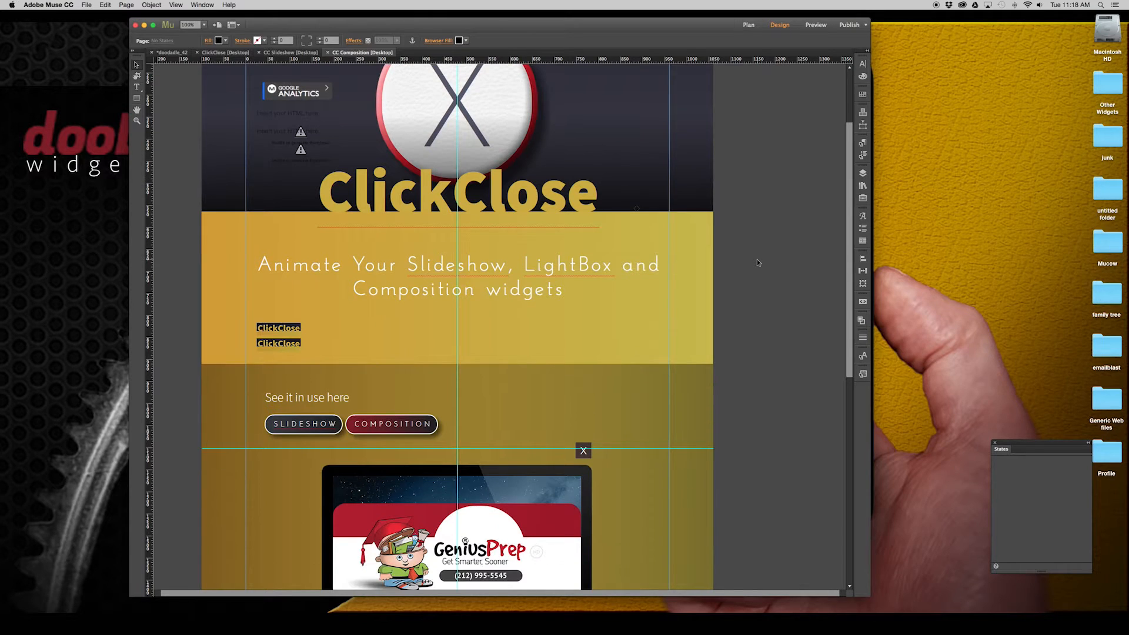
scroll(757, 262, "down", 6)
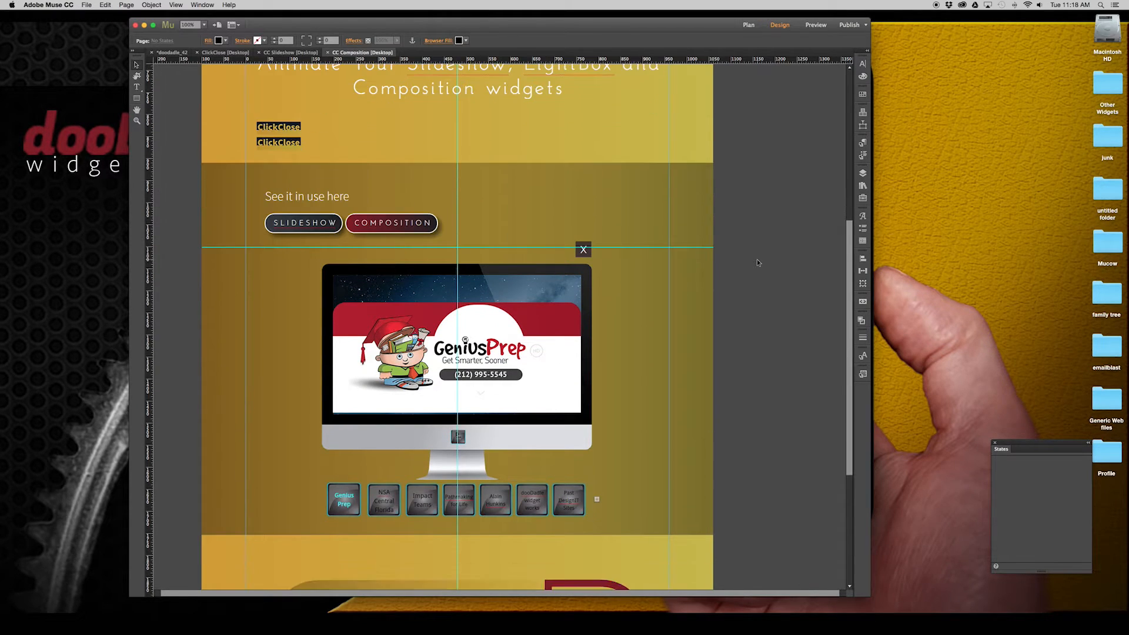
double_click(277, 143)
left_click_drag(277, 147, 497, 294)
left_click(677, 240)
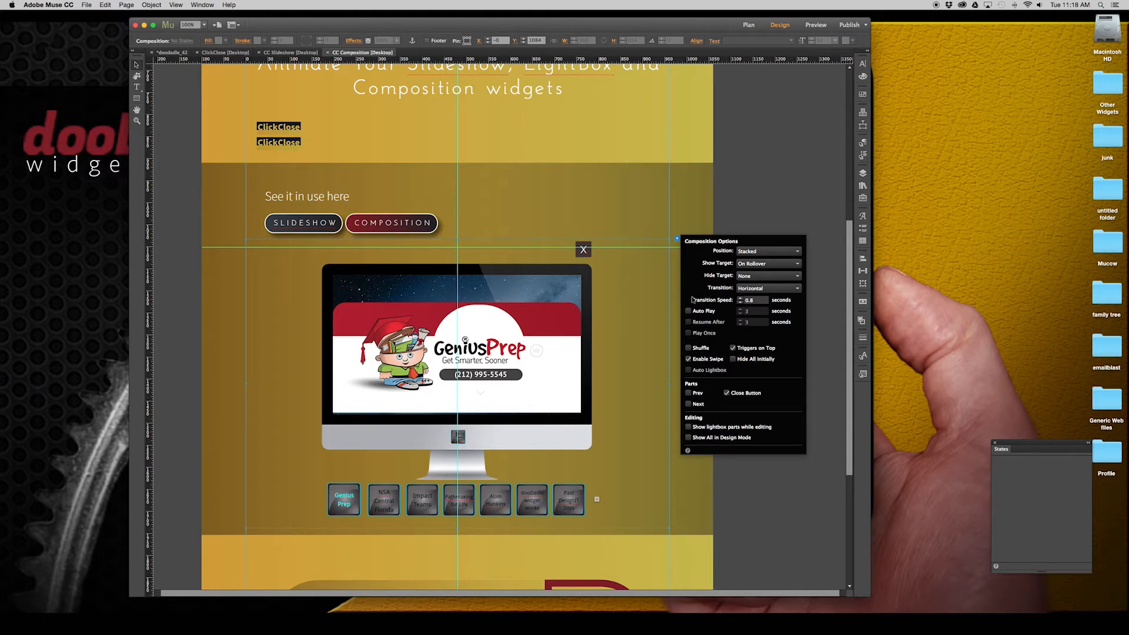
key("Escape")
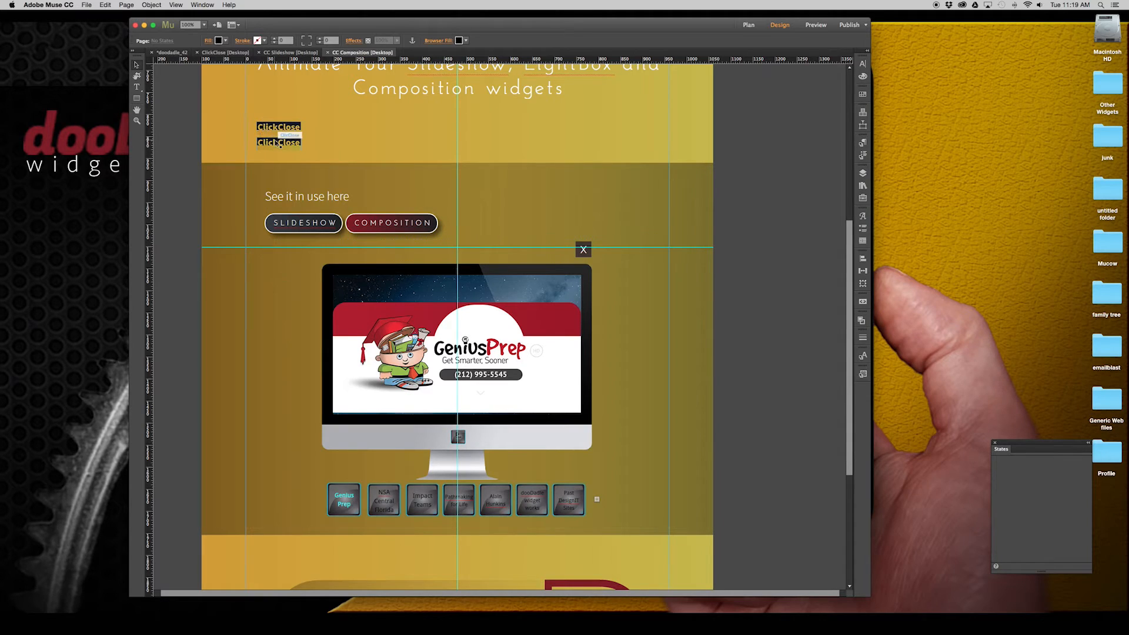
- Examine the options of the two ClickClose widgets, one targeting the Close Button and the other the Triggers
left_click(297, 141)
left_click(310, 137)
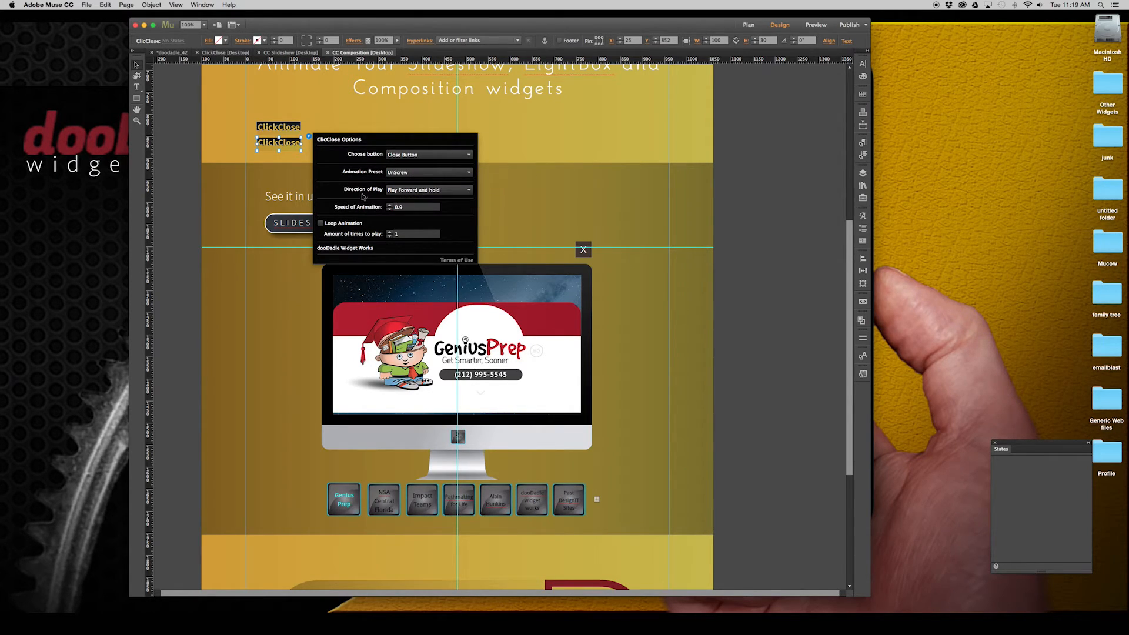
left_click(297, 127)
left_click(309, 121)
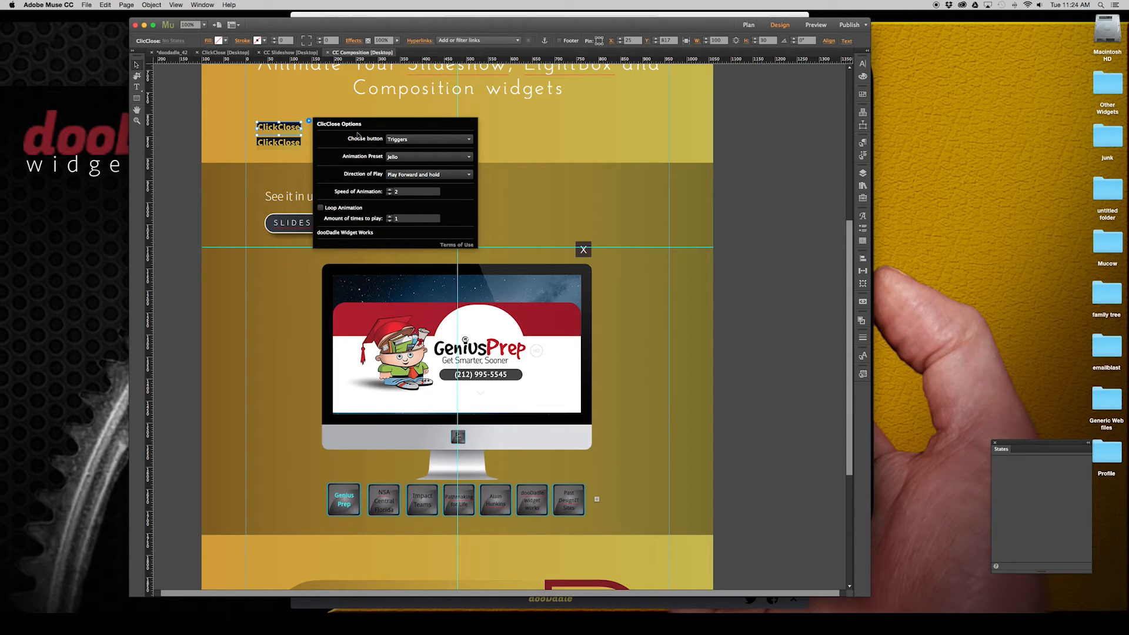
- Review the button choices, animation presets and play directions available for the Triggers widget, keeping Triggers, Jello and Play Forward and hold
left_click(417, 140)
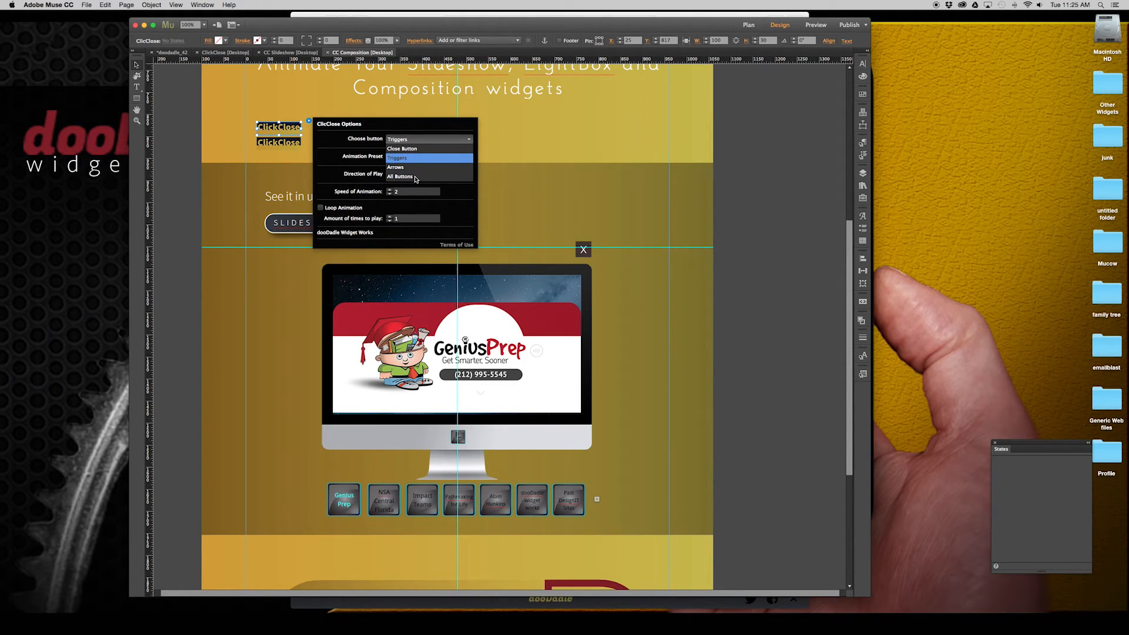
left_click(401, 157)
left_click(406, 156)
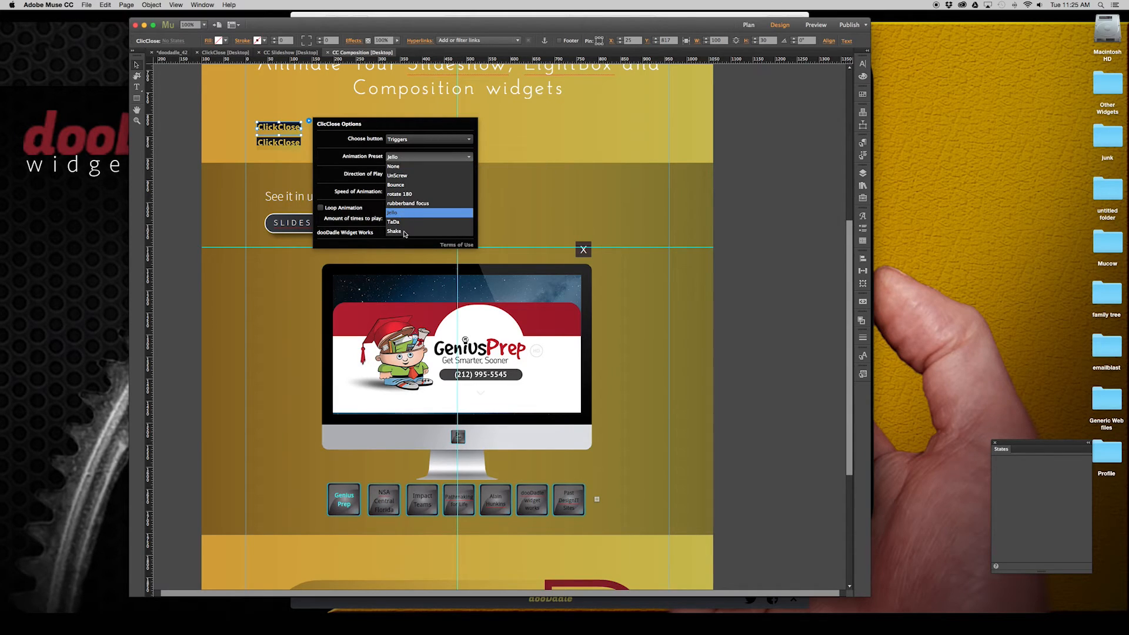
left_click(377, 167)
left_click(404, 175)
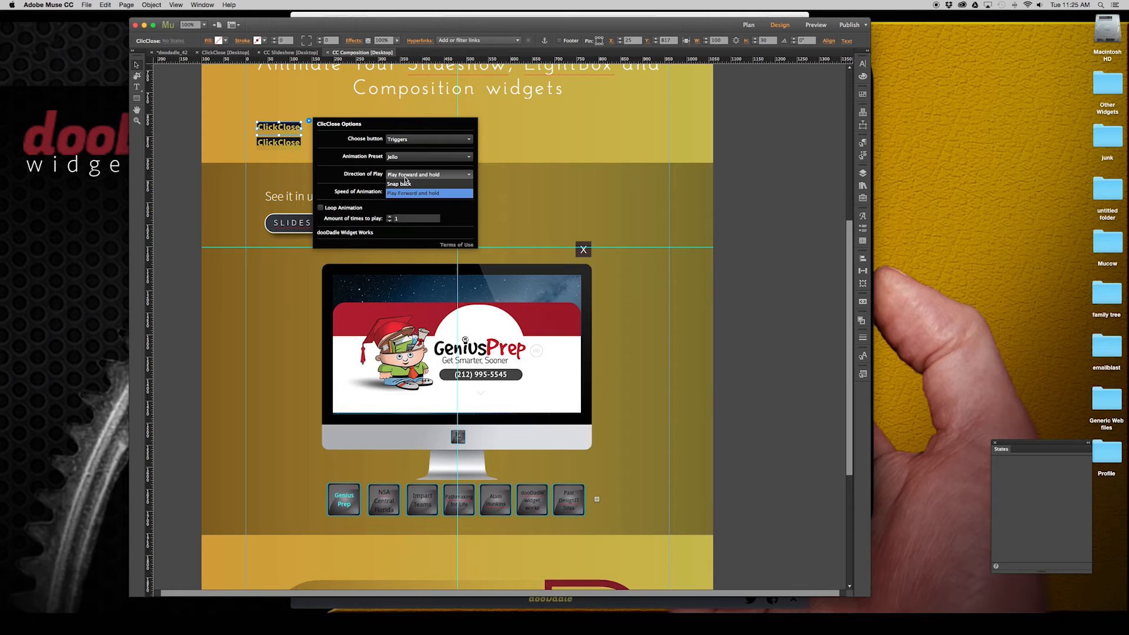
left_click(431, 194)
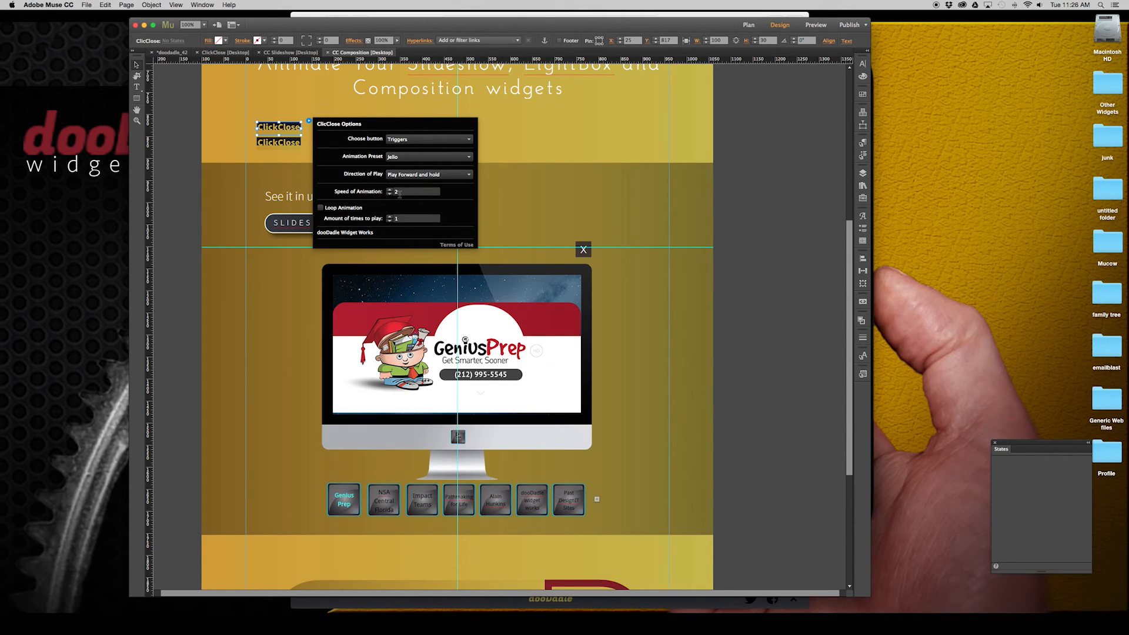
- Examine the Triggers widget's animation speed and play count settings, toggling Loop Animation on and back off
double_click(402, 192)
left_click(321, 208)
left_click(320, 208)
left_click(390, 217)
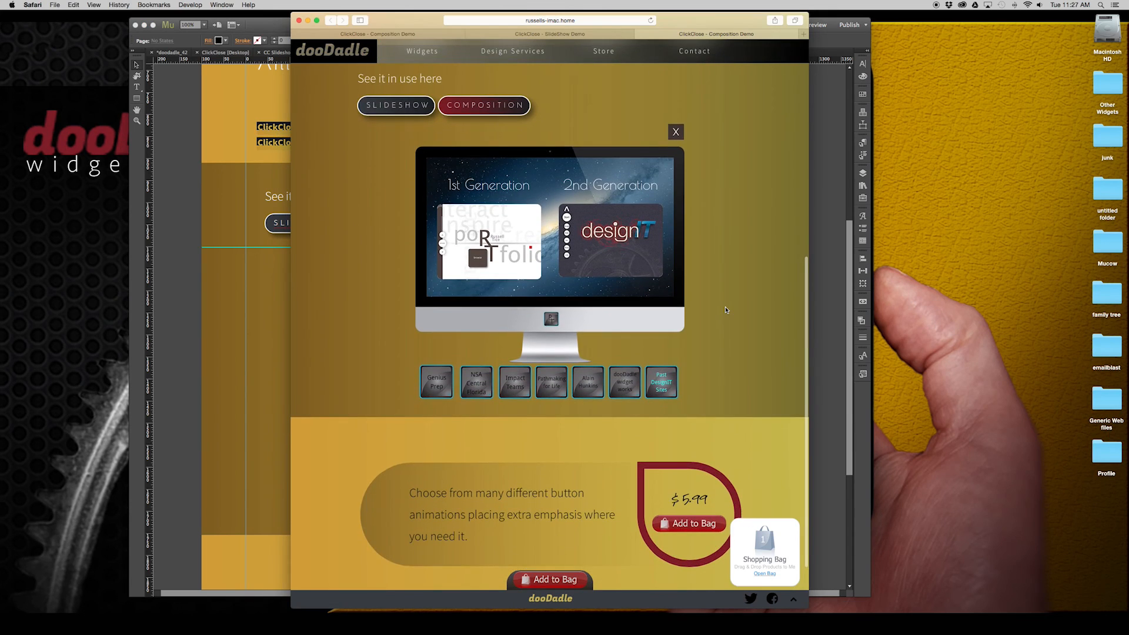
- Switch to the ClickClose Composition Demo preview in Safari and examine the composition and its close button
scroll(725, 306, "down", 2)
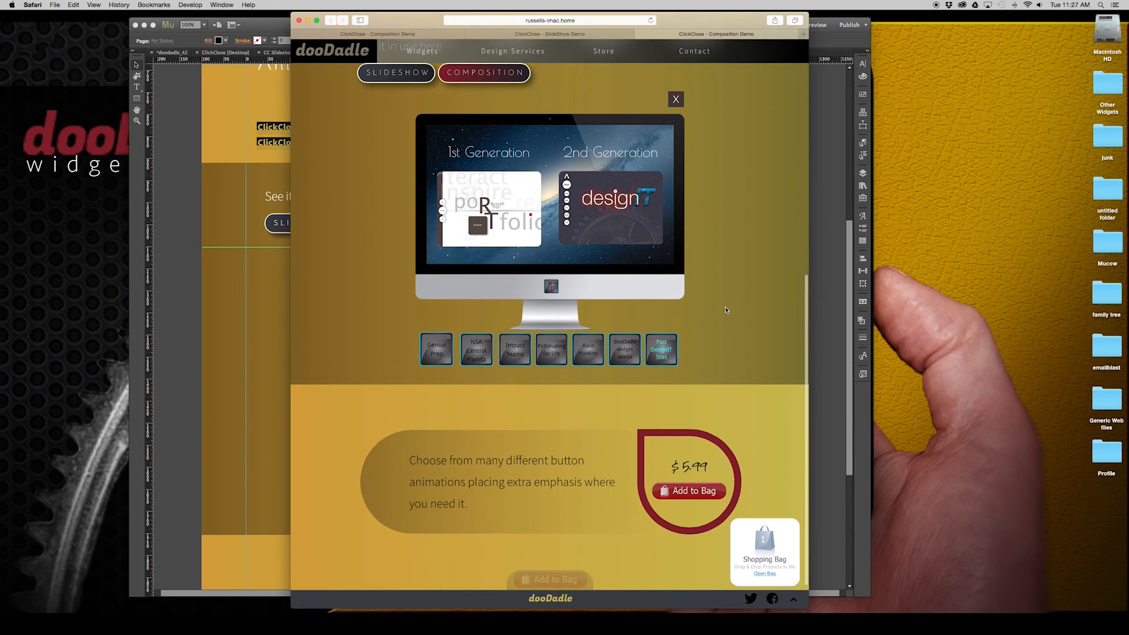
scroll(725, 310, "up", 4)
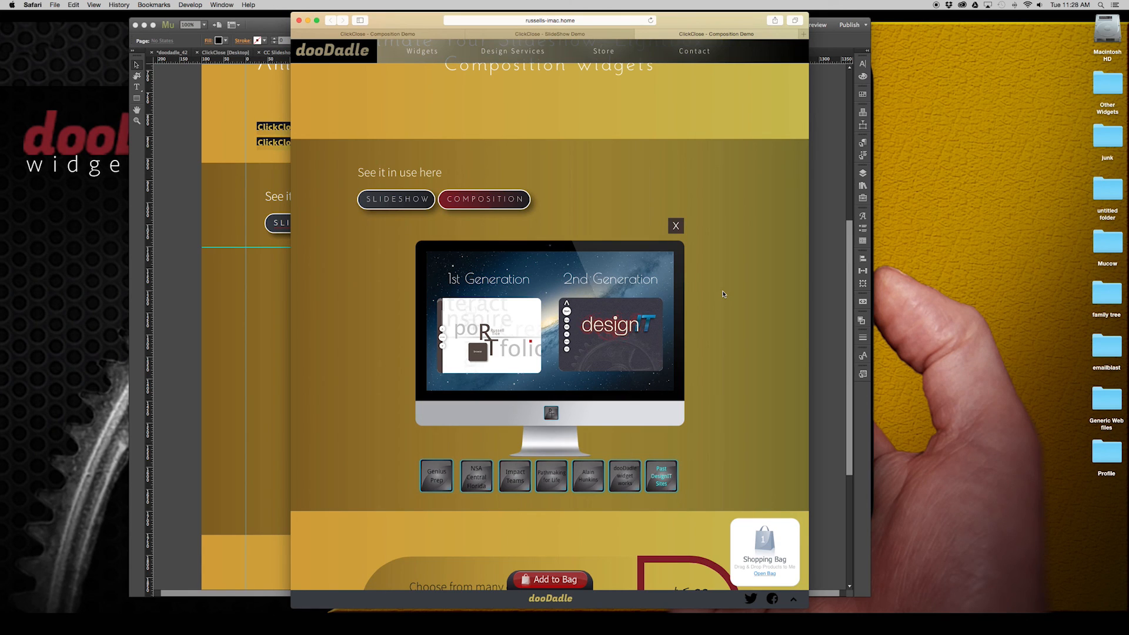
scroll(723, 294, "up", 3)
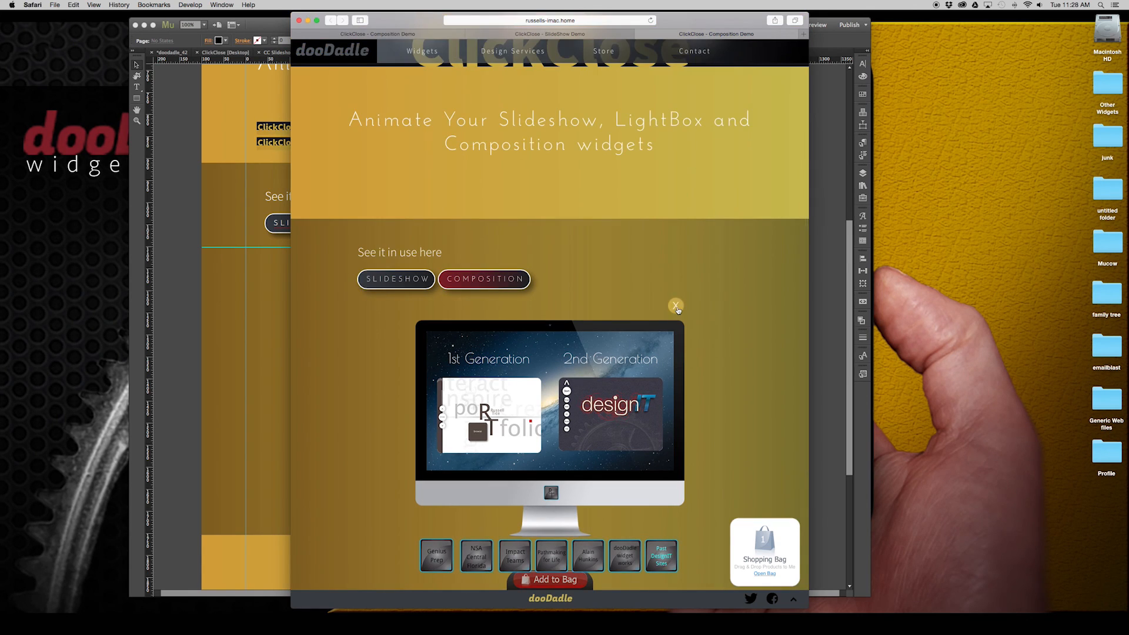